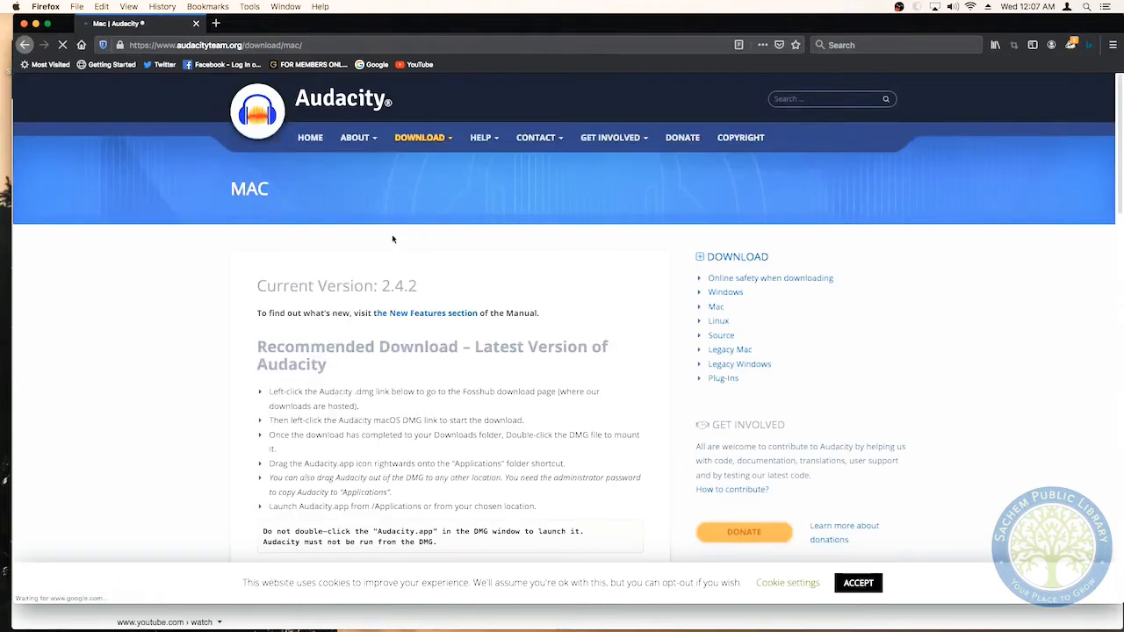
- Go from the Mac download page to FossHub's Audacity listing and save the macOS DMG file for version 2.4.2
scroll(378, 304, down, 5)
scroll(378, 304, down, 2)
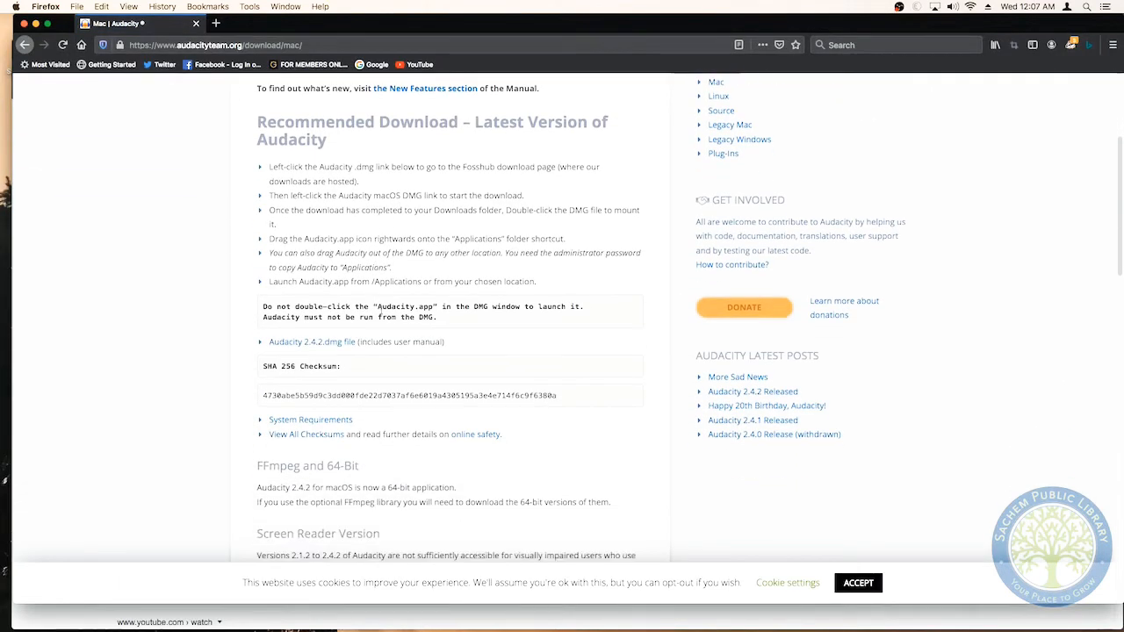
scroll(342, 360, down, 1)
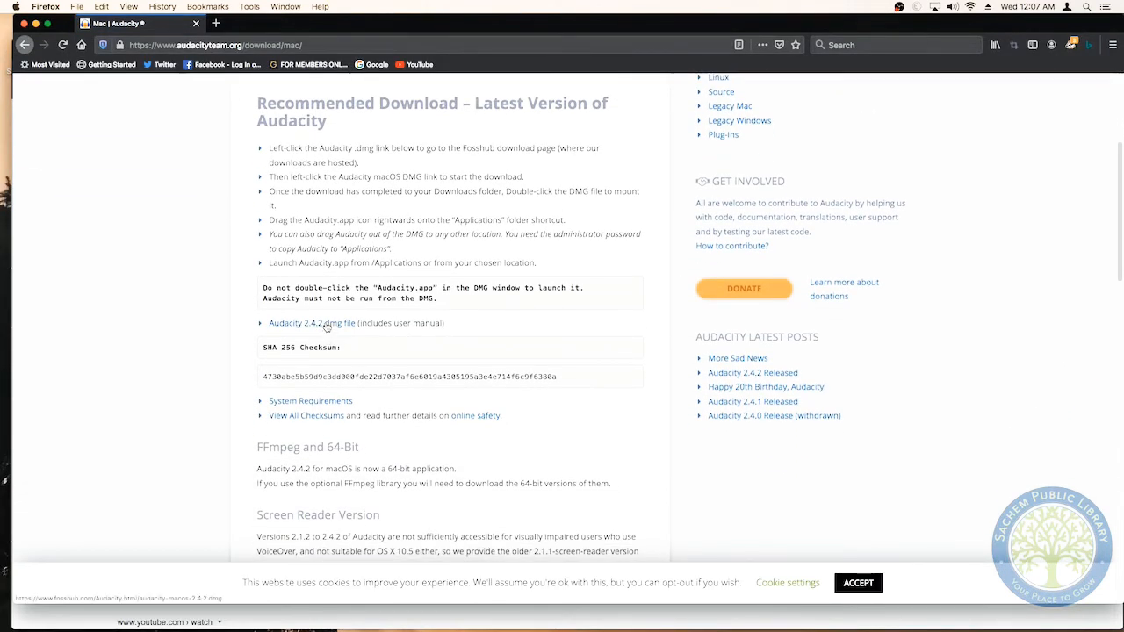
click(326, 325)
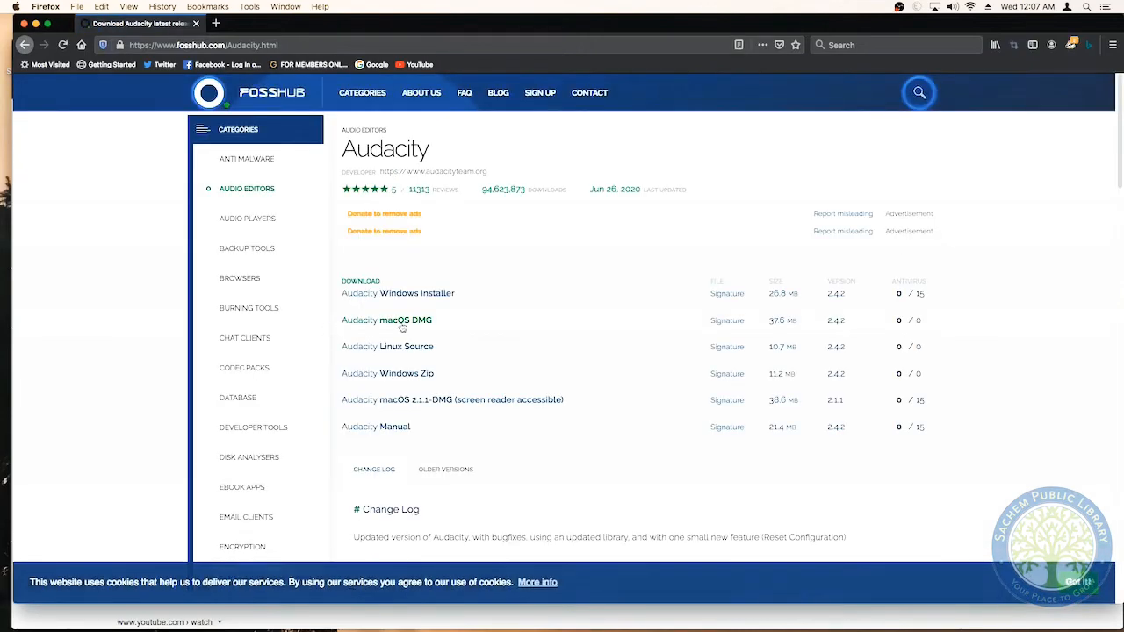
scroll(435, 318, down, 1)
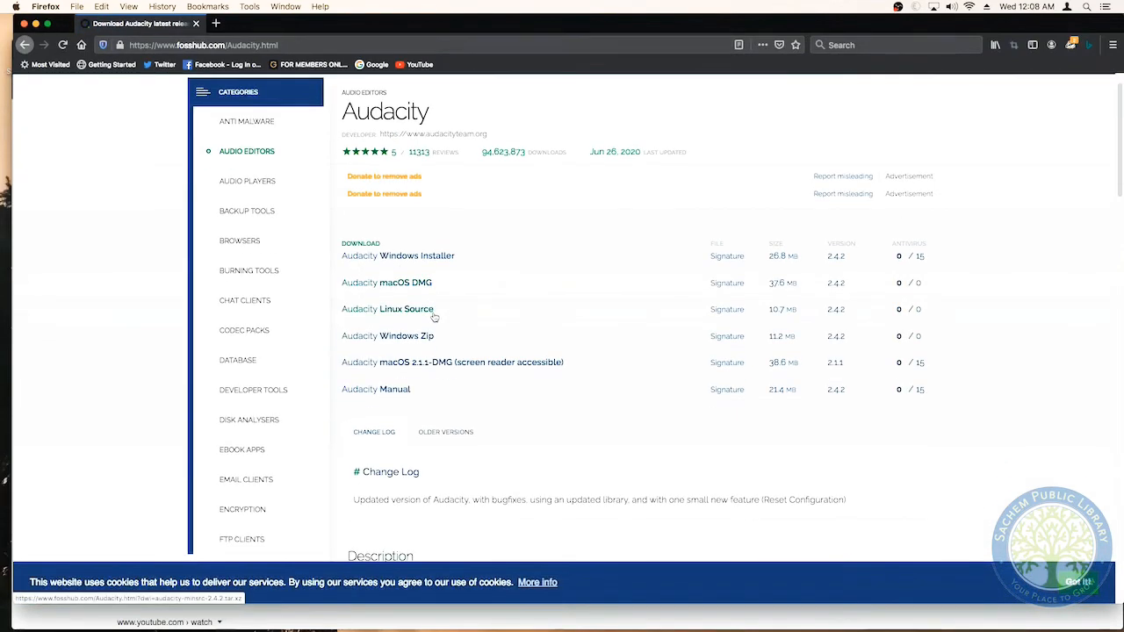
click(416, 284)
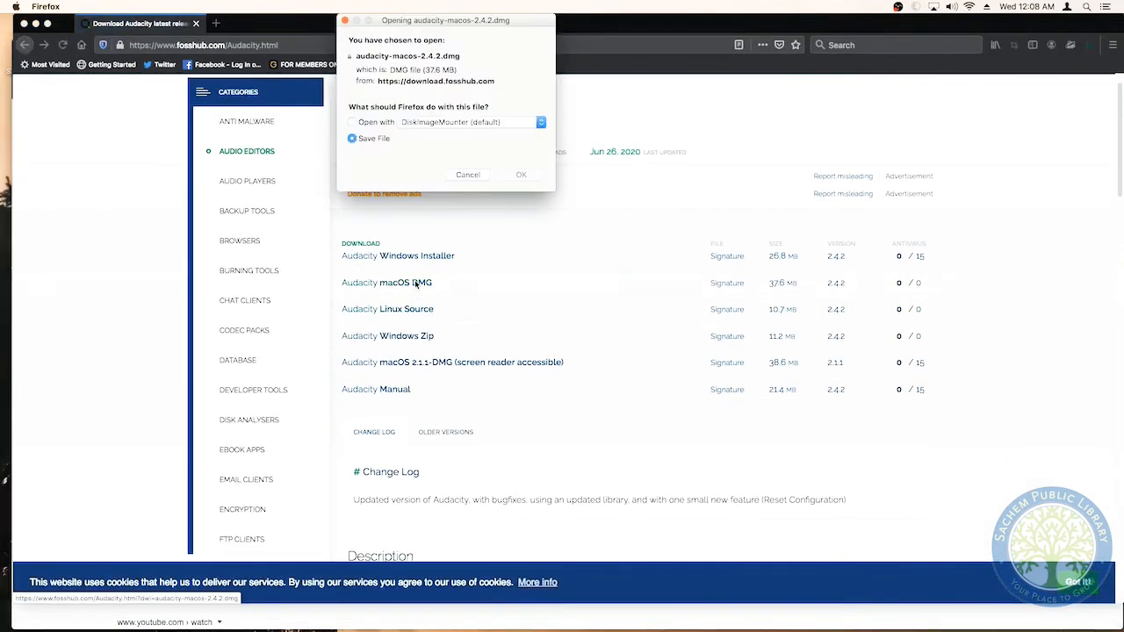
click(521, 175)
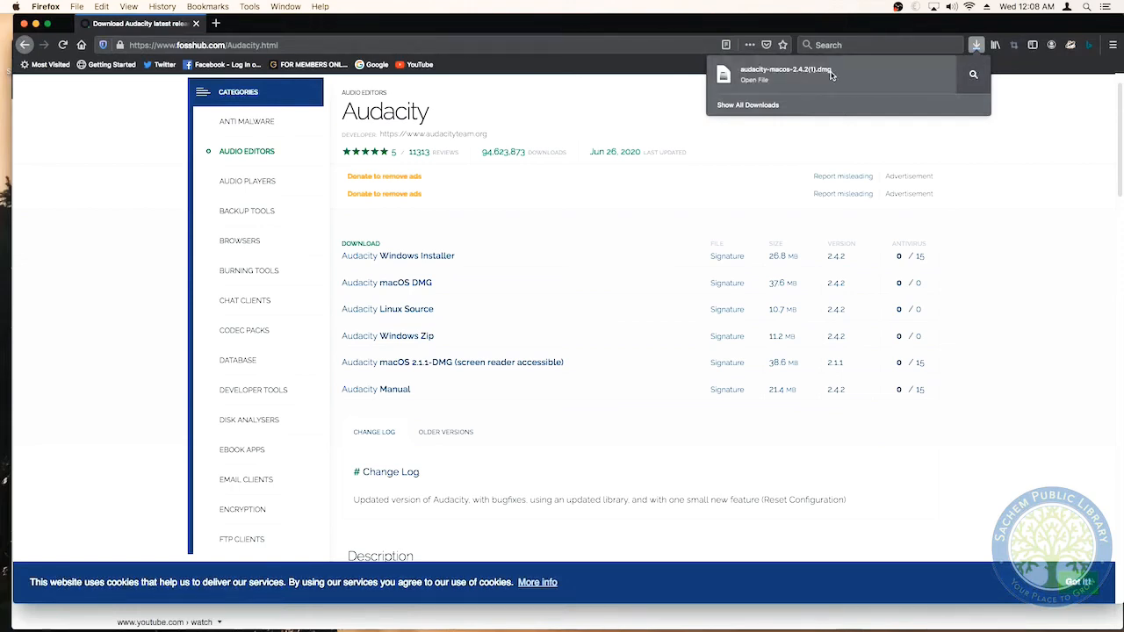
- Open the downloaded Audacity disk image and install the app into the Applications folder
click(831, 74)
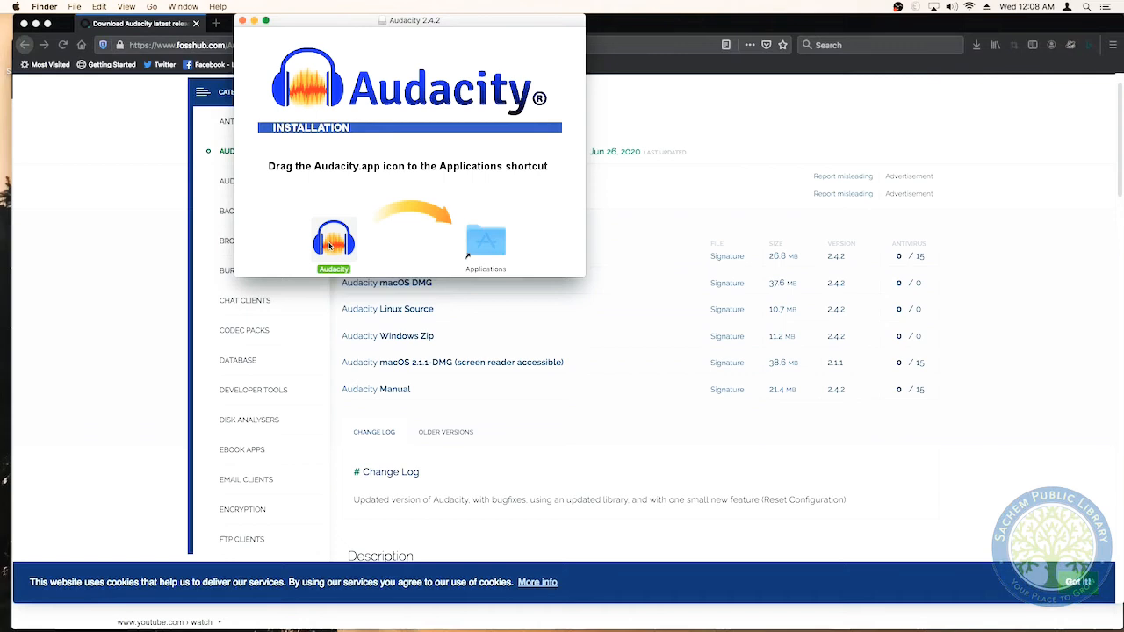
drag(334, 237, 488, 248)
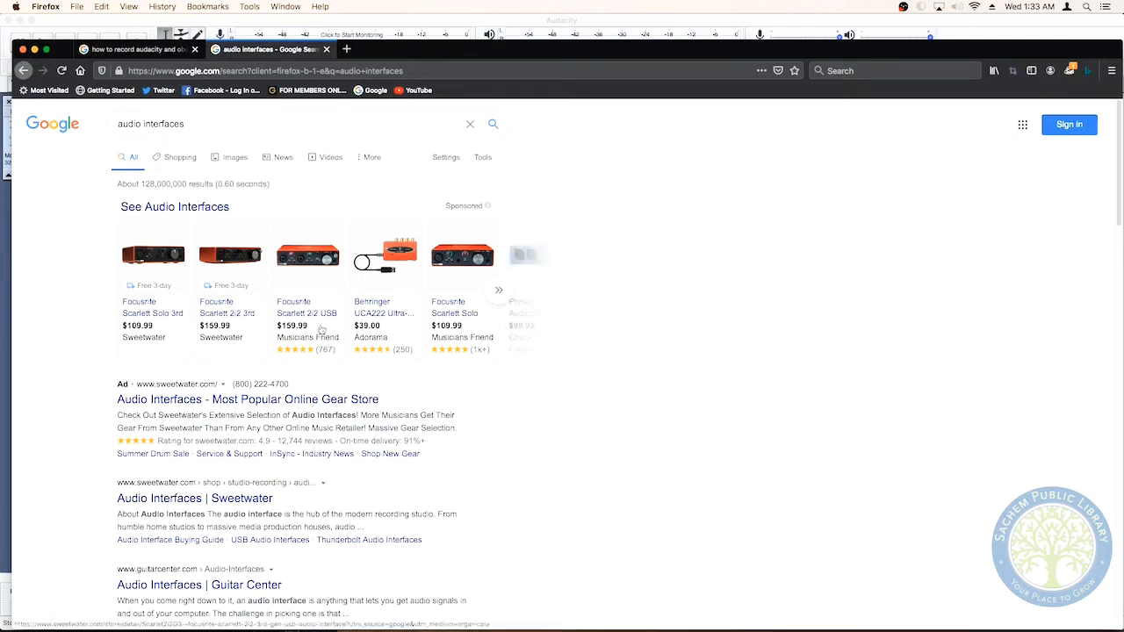
scroll(497, 344, down, 2)
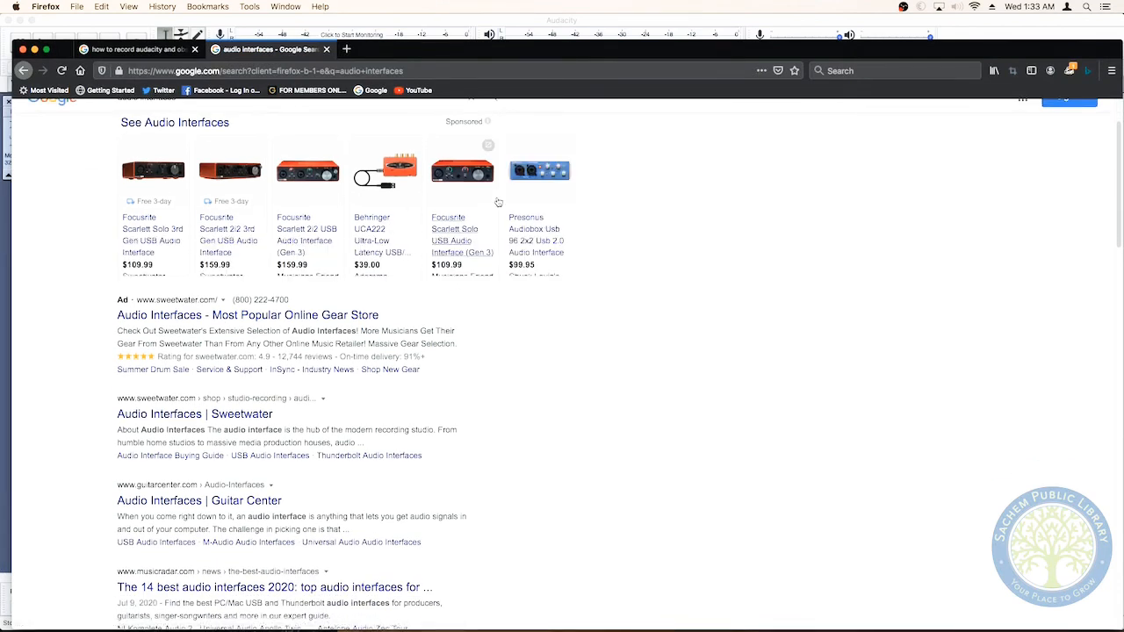
scroll(690, 220, up, 2)
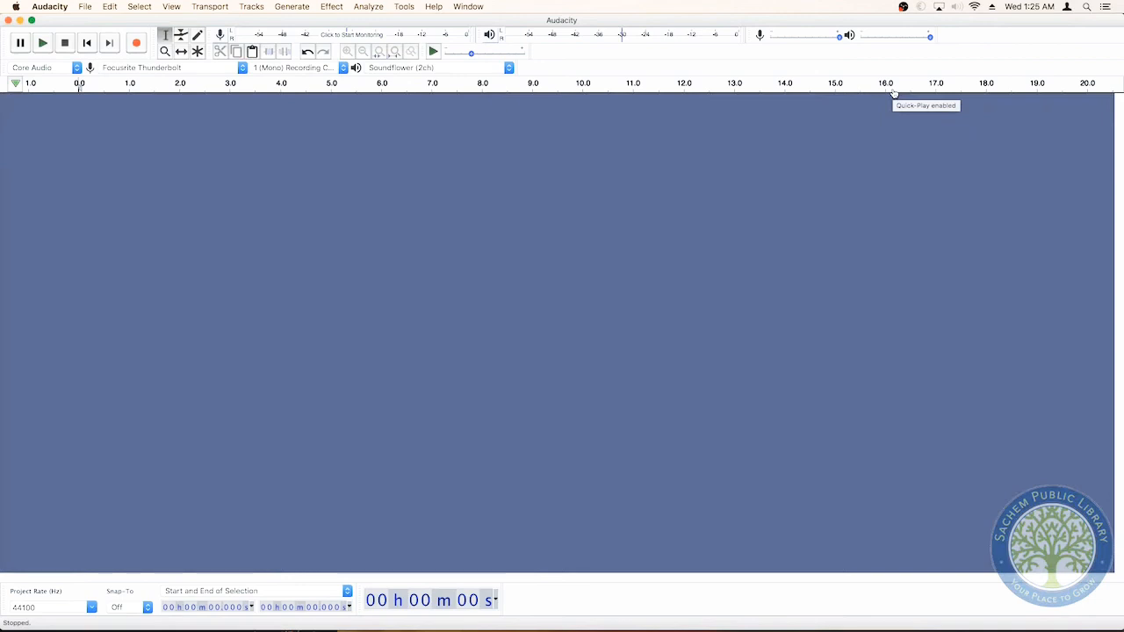
- Open the device preferences in Audacity and choose Soundflower (2ch) as the playback device
click(49, 6)
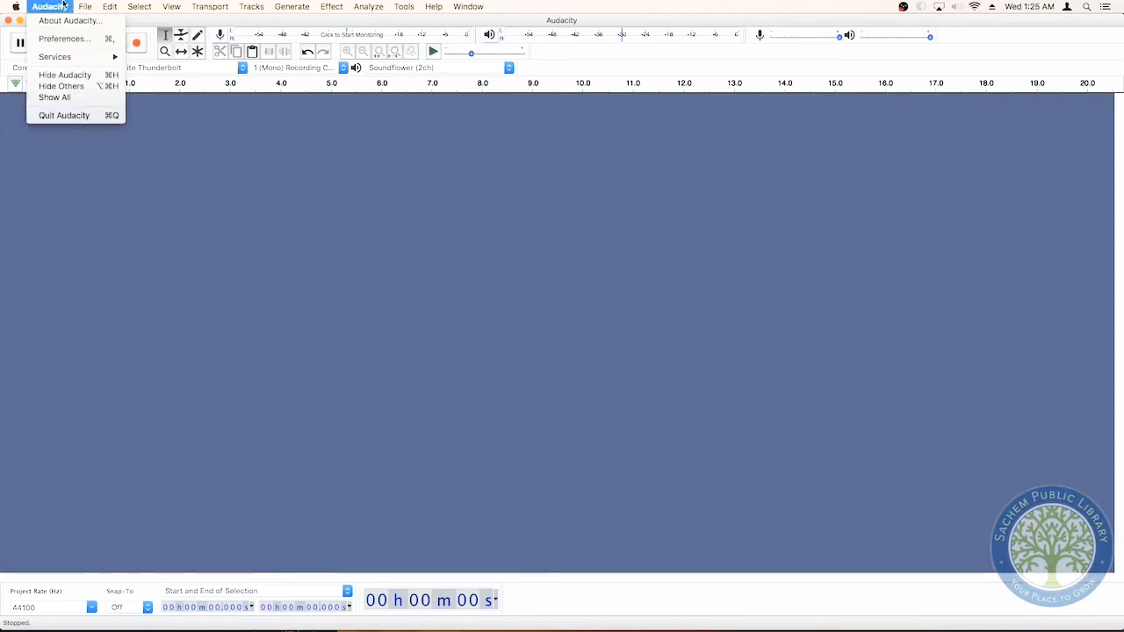
click(68, 40)
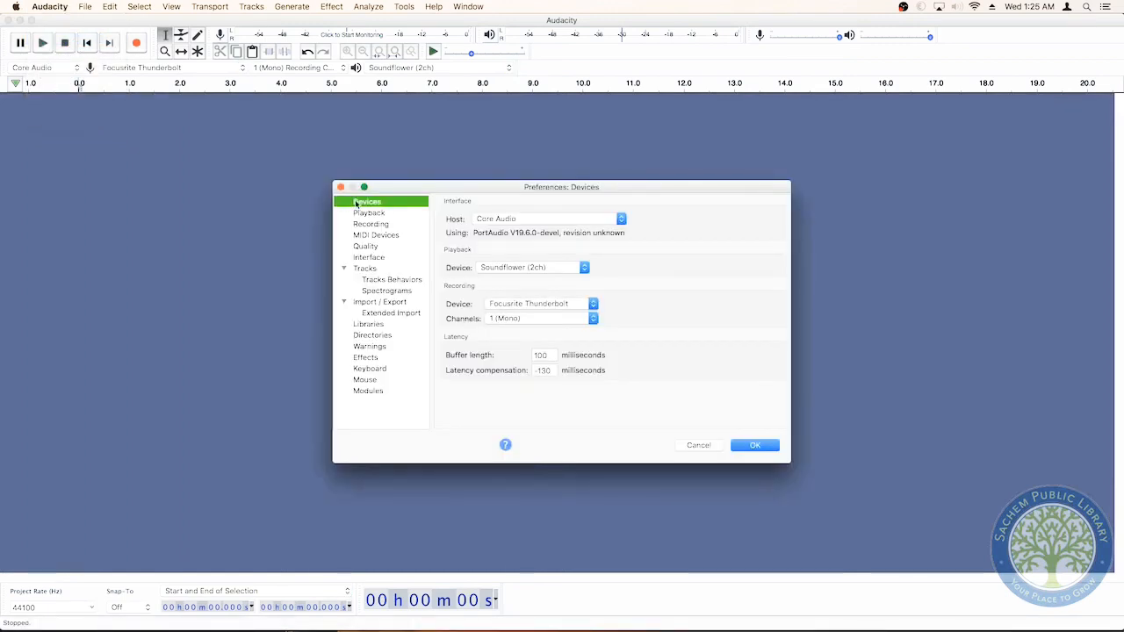
click(508, 270)
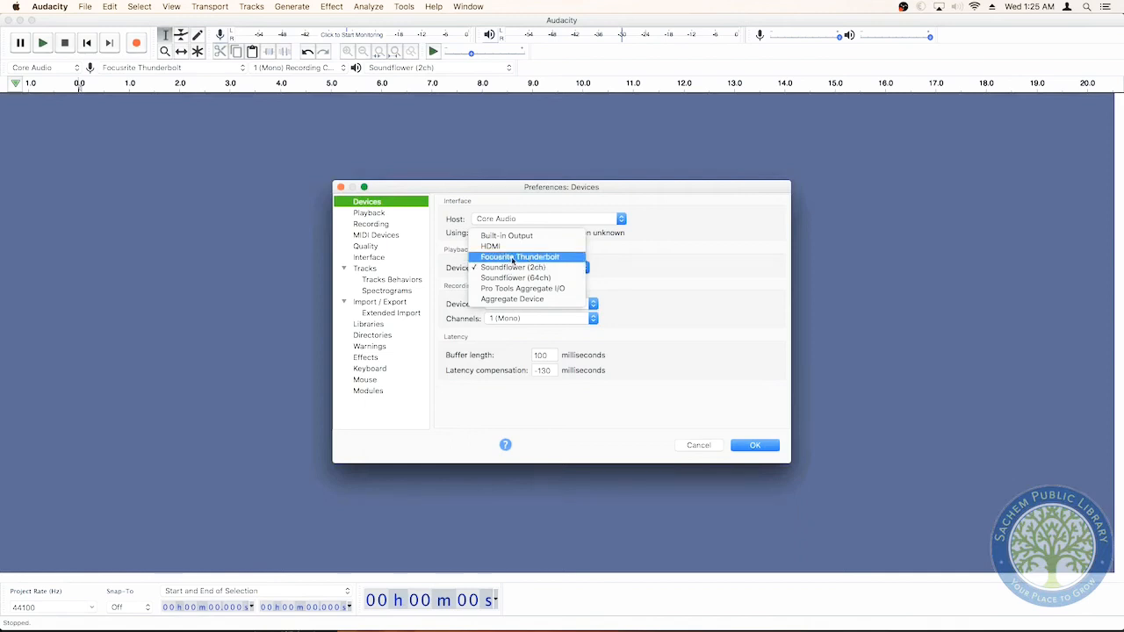
click(509, 268)
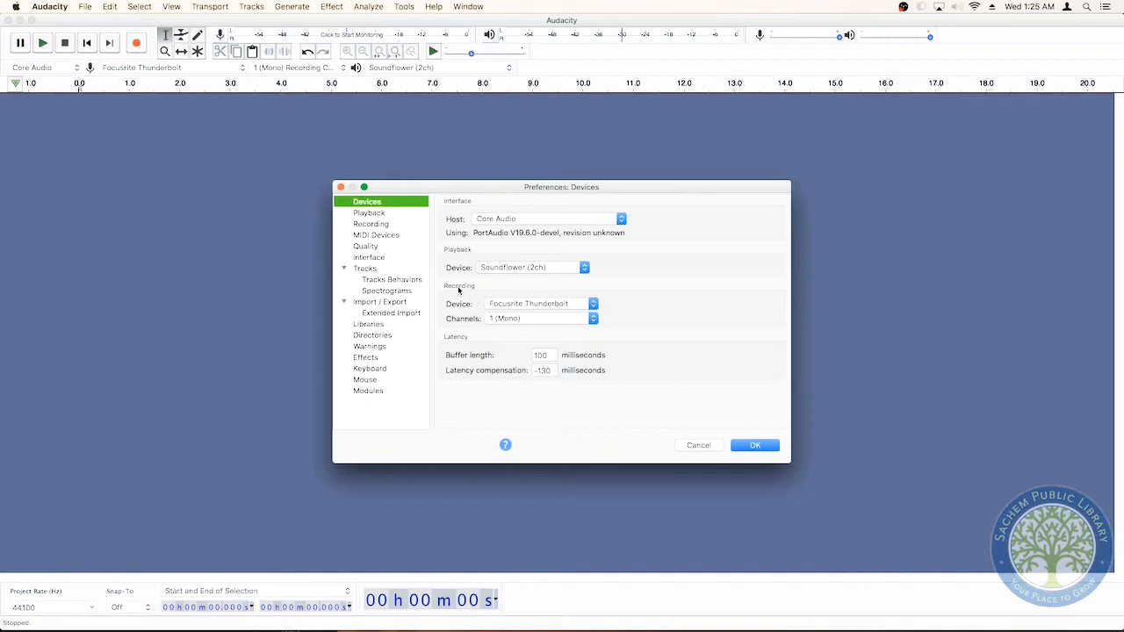
- Choose Focusrite Thunderbolt as the recording device with 1 (Mono) channel and apply the preferences
click(496, 304)
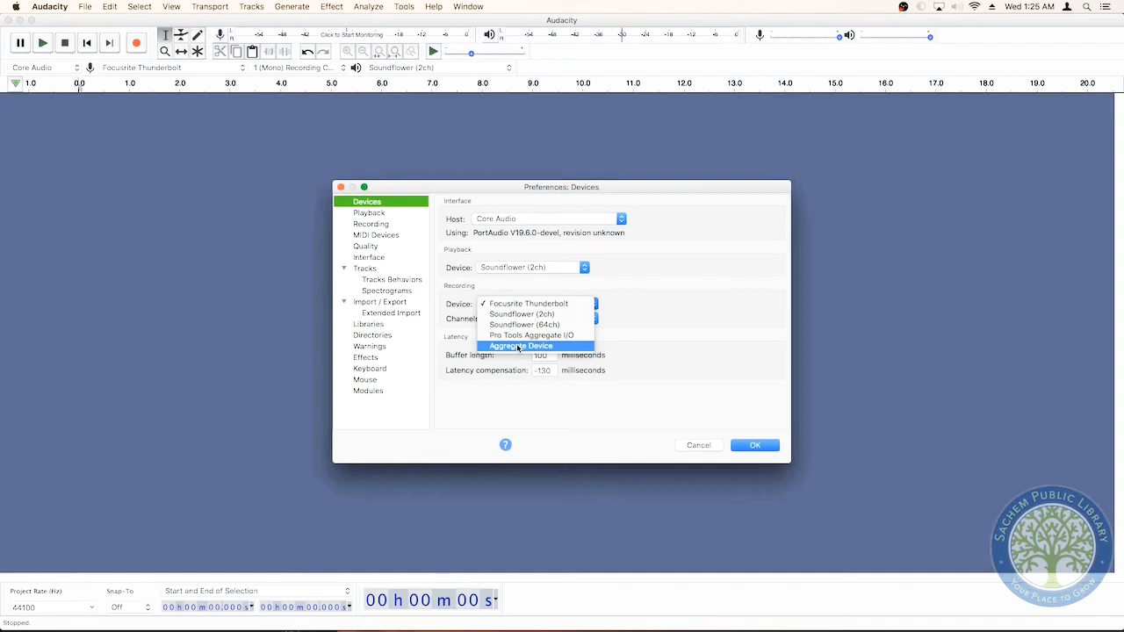
click(518, 302)
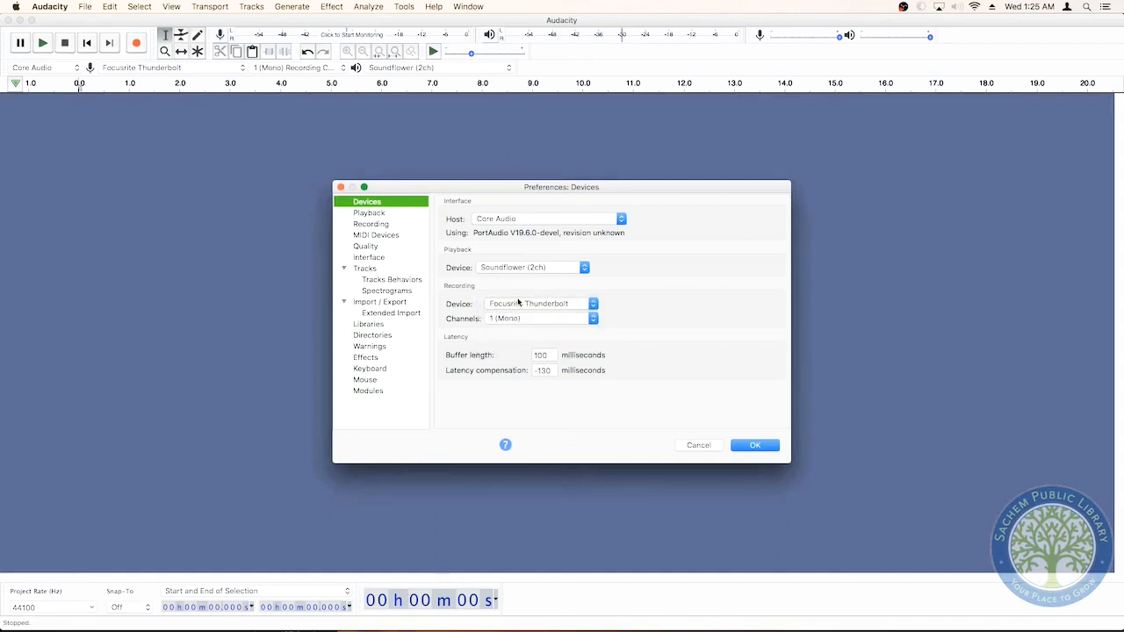
click(518, 319)
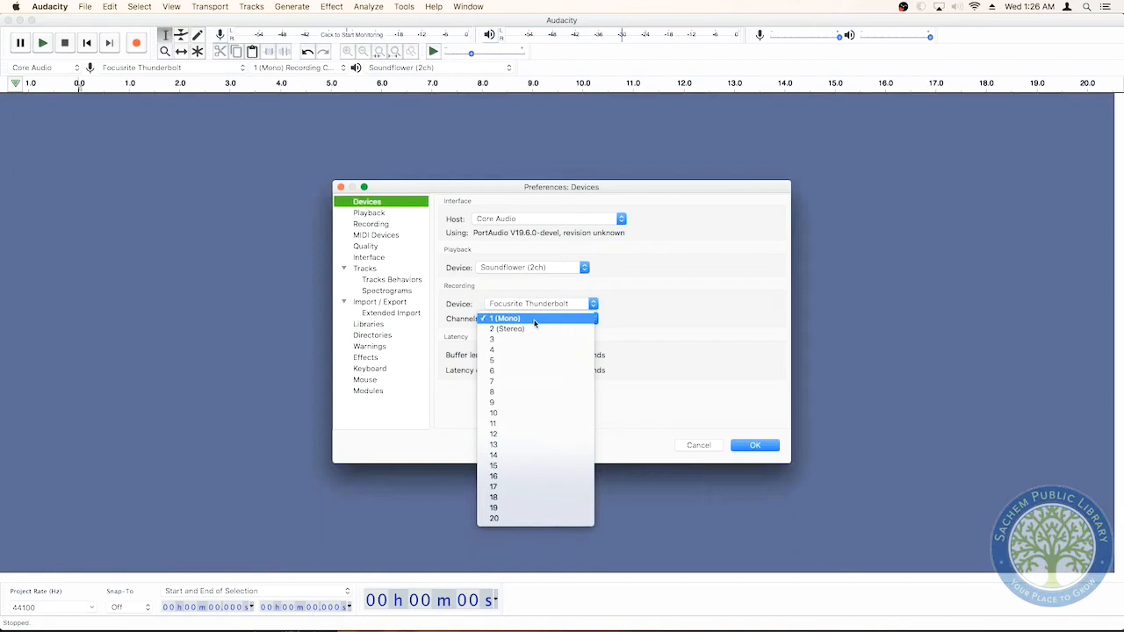
click(534, 320)
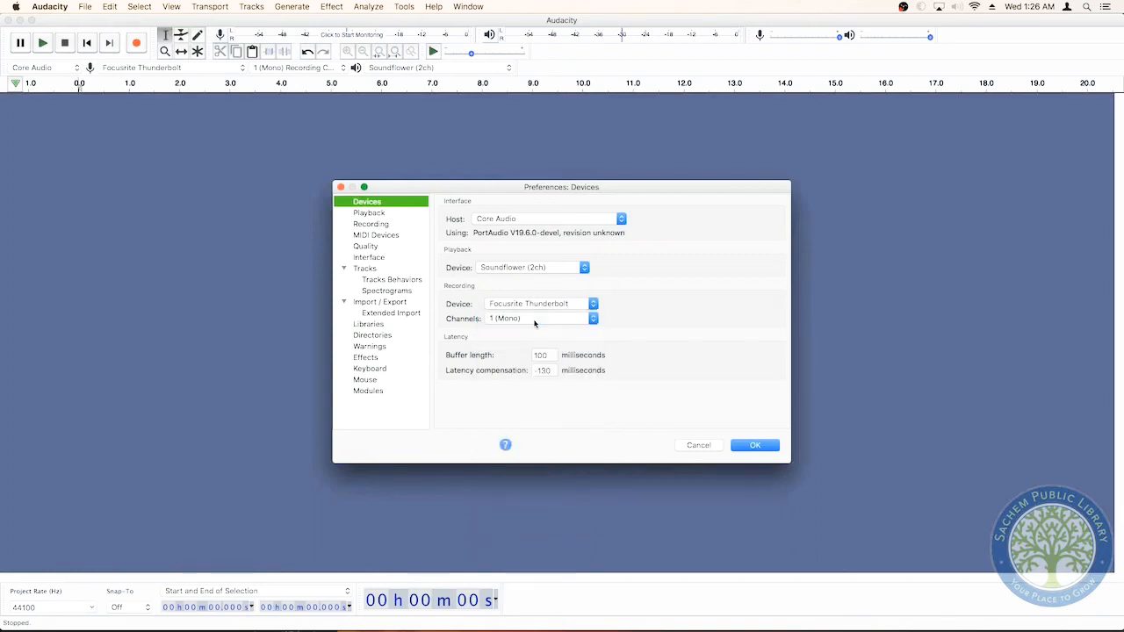
click(767, 446)
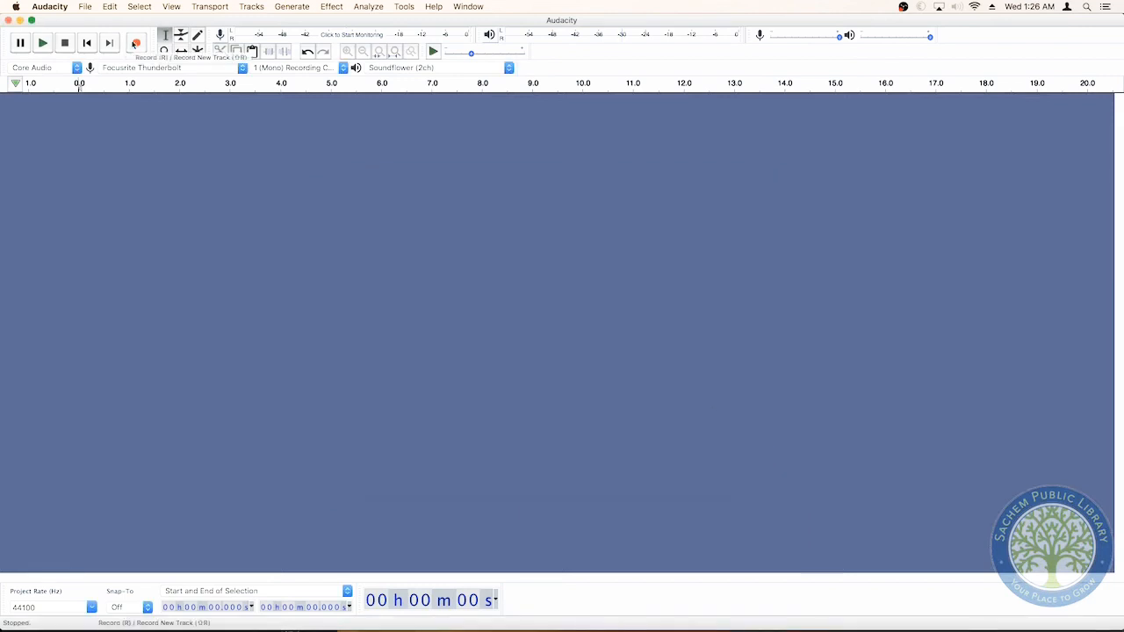
- Record about 12 seconds of audio, stop, and append a second take to the same track up to about 17.5 seconds
click(134, 44)
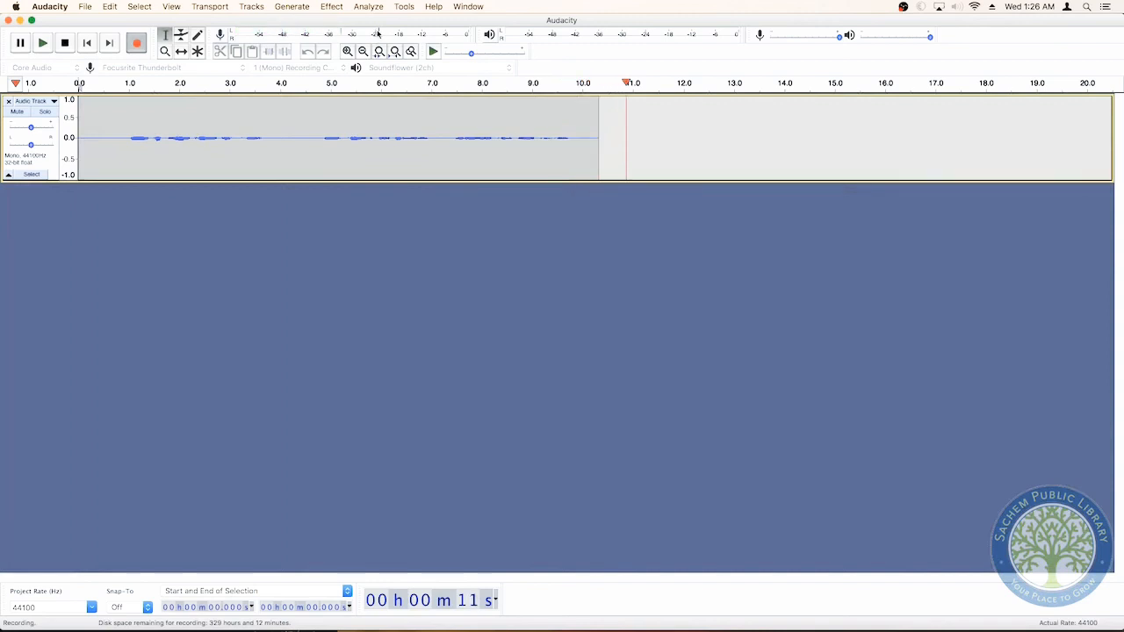
click(65, 43)
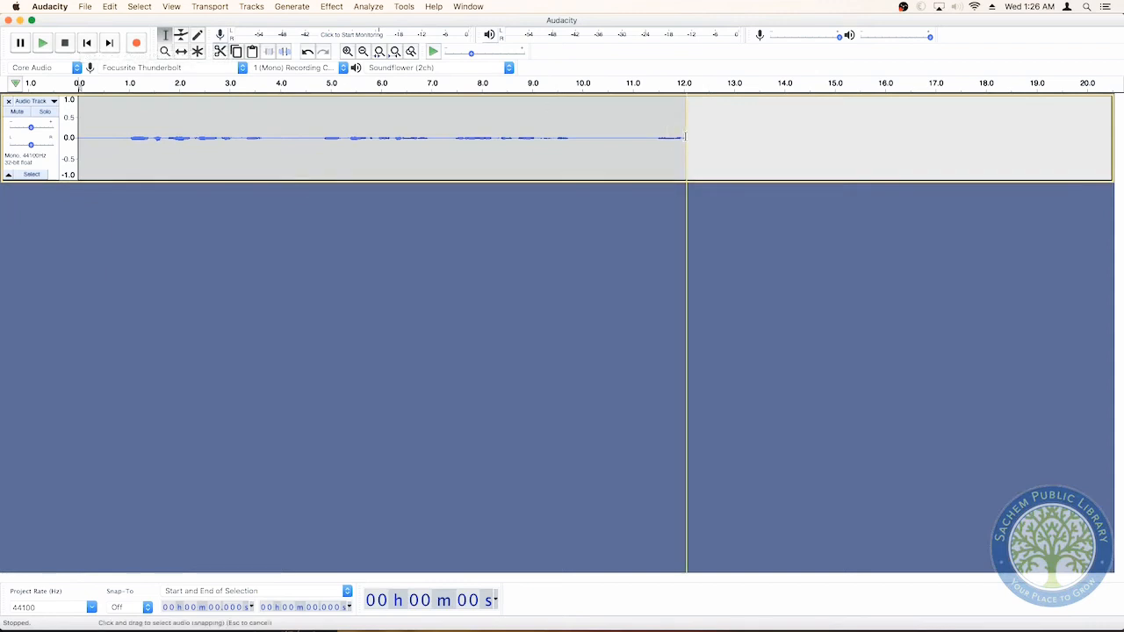
click(137, 44)
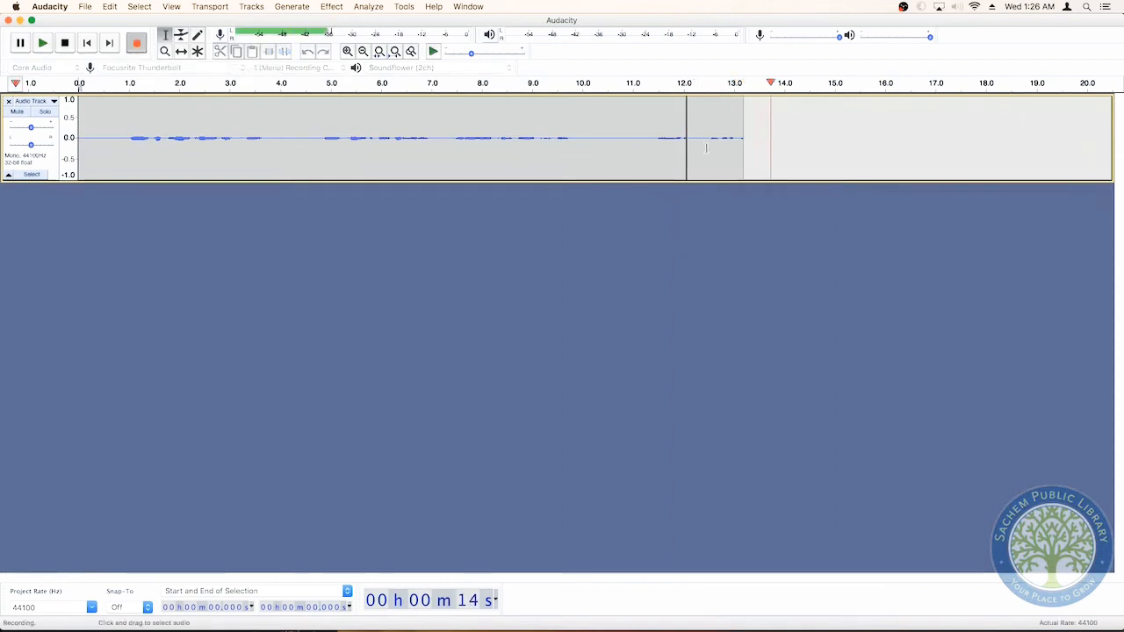
click(68, 45)
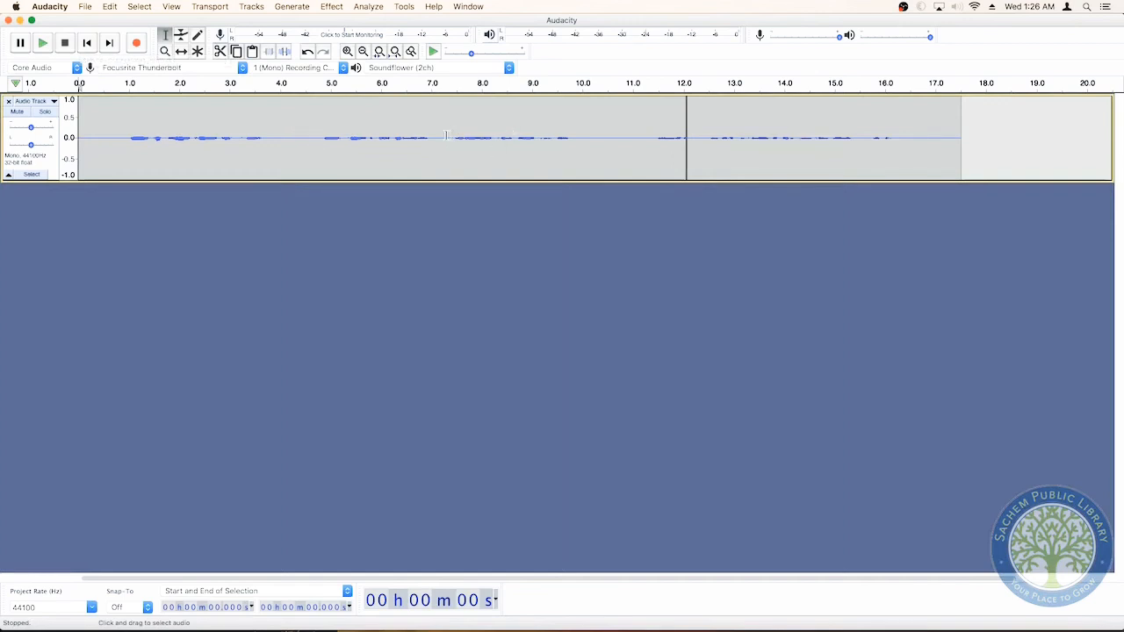
- Delete the audio from about 7.3 seconds to the end, plus the silence of about 0.8 seconds at the start
drag(447, 135, 964, 148)
key(Delete)
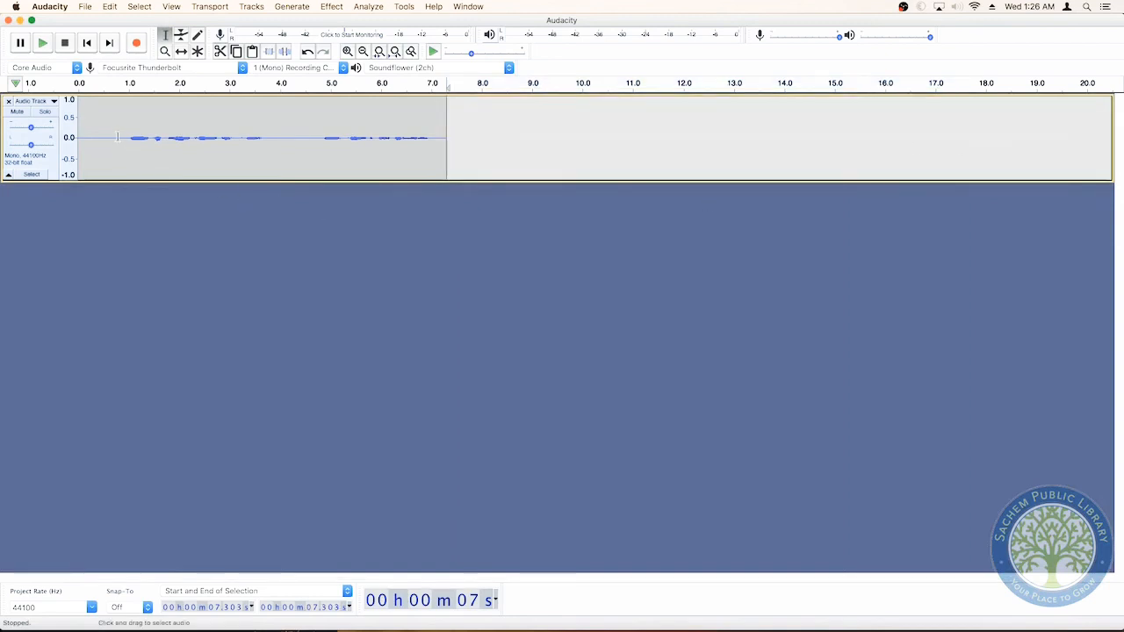
drag(117, 137, 77, 139)
key(Delete)
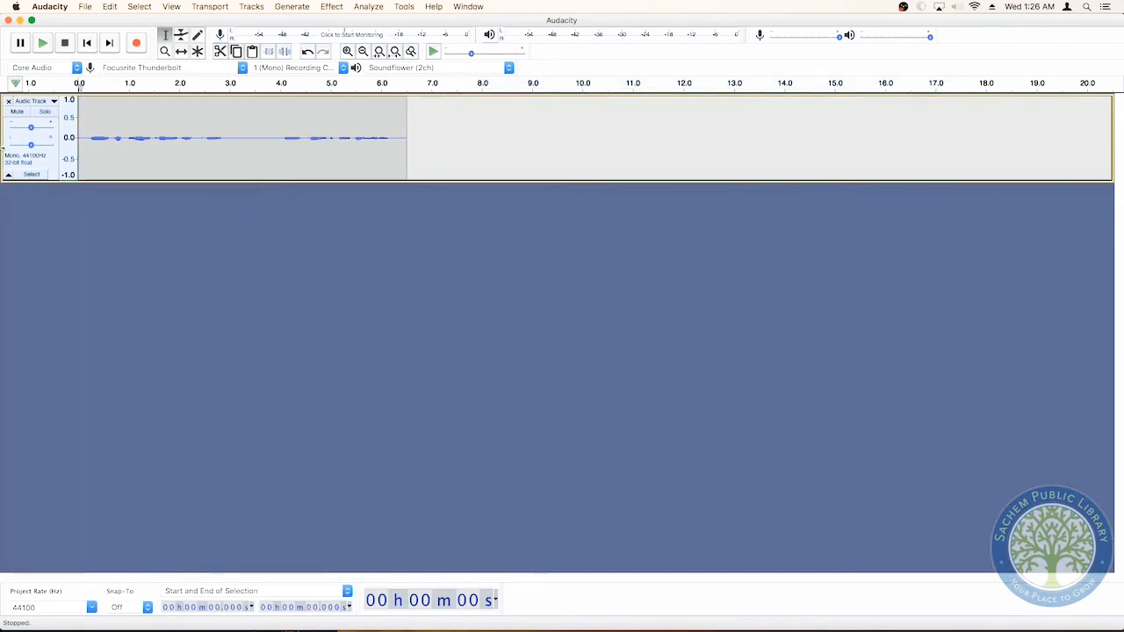
- Play the trimmed recording from the beginning and stop playback partway through
click(87, 43)
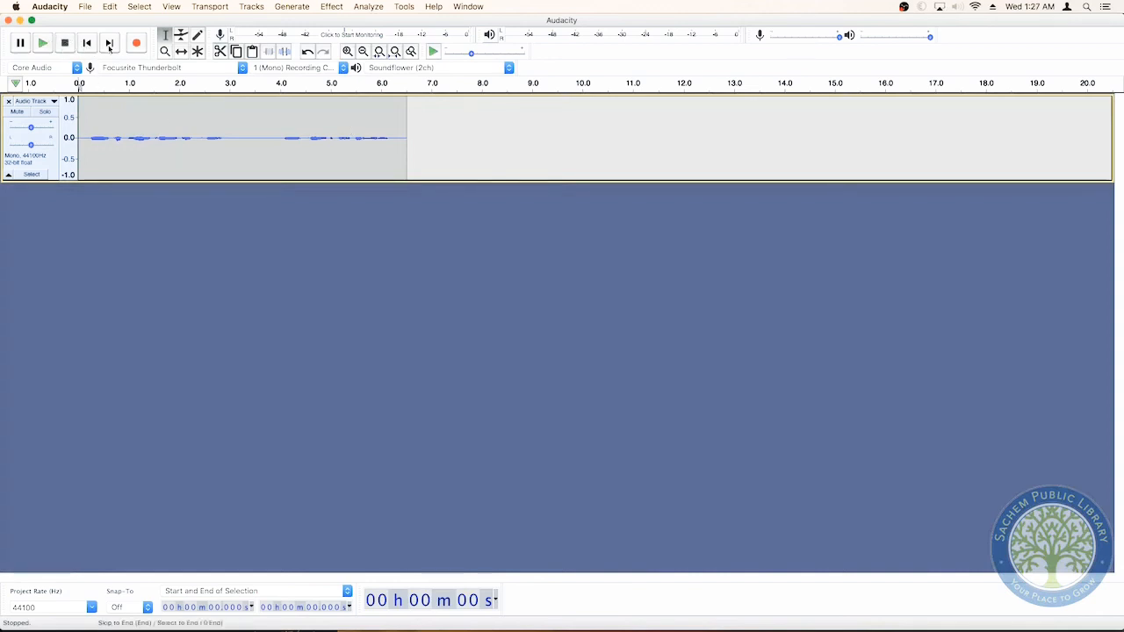
click(43, 42)
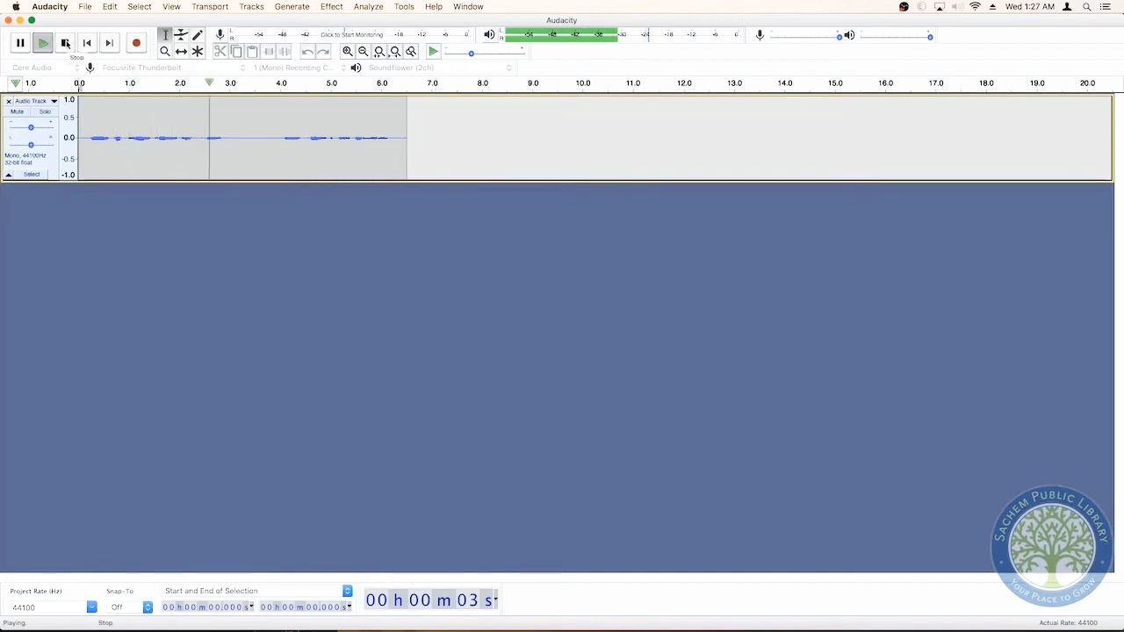
click(66, 43)
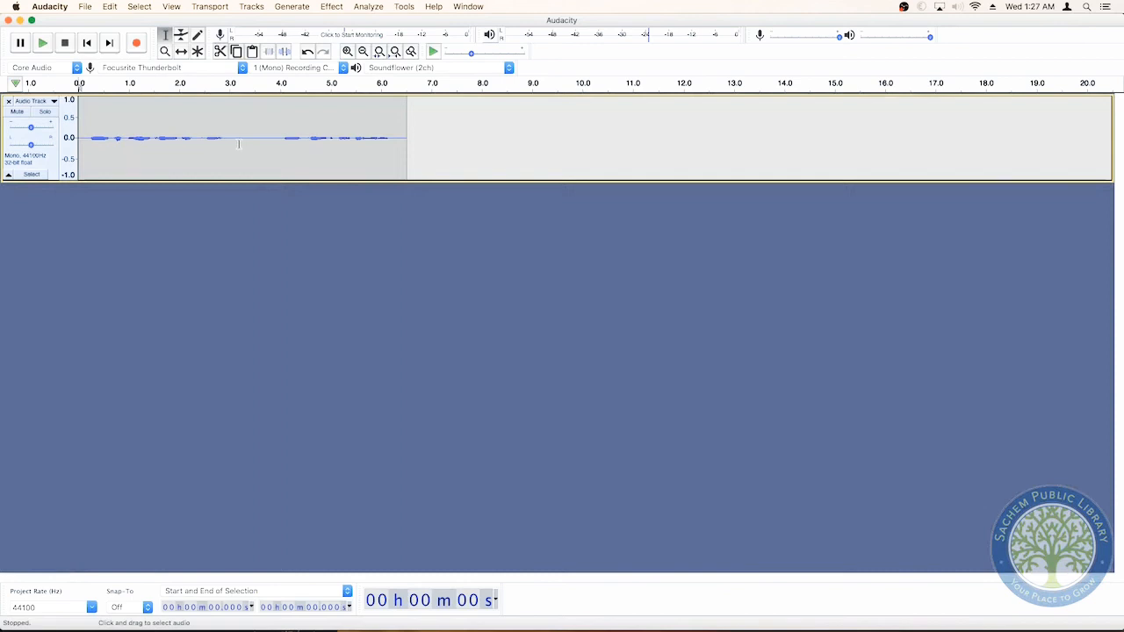
- Select all the recorded audio and delete it from the track
click(139, 6)
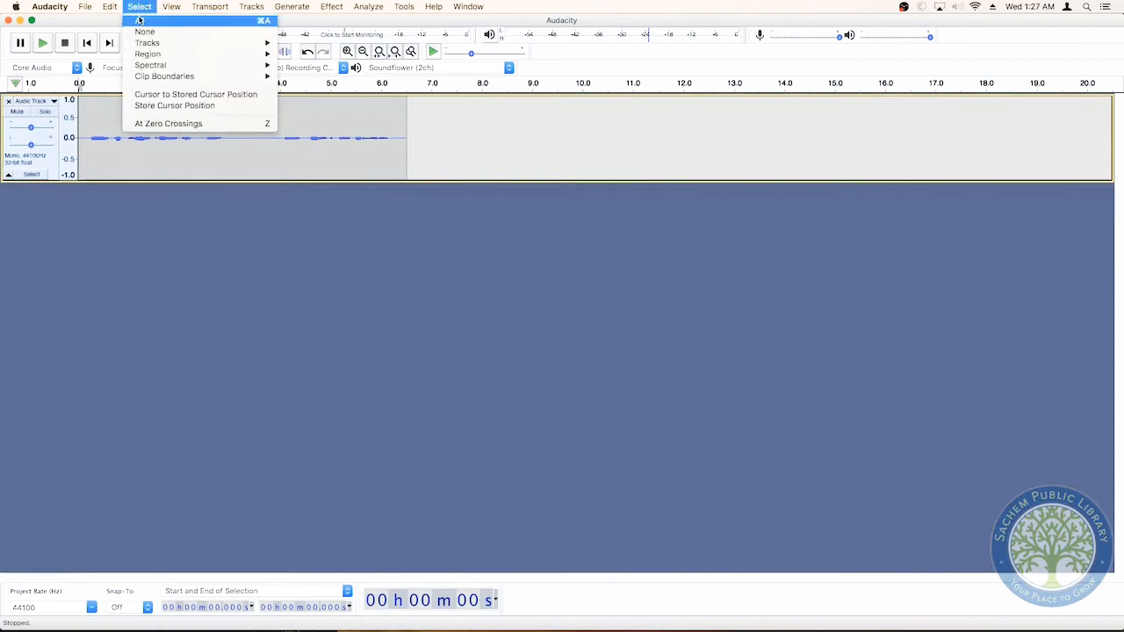
click(140, 20)
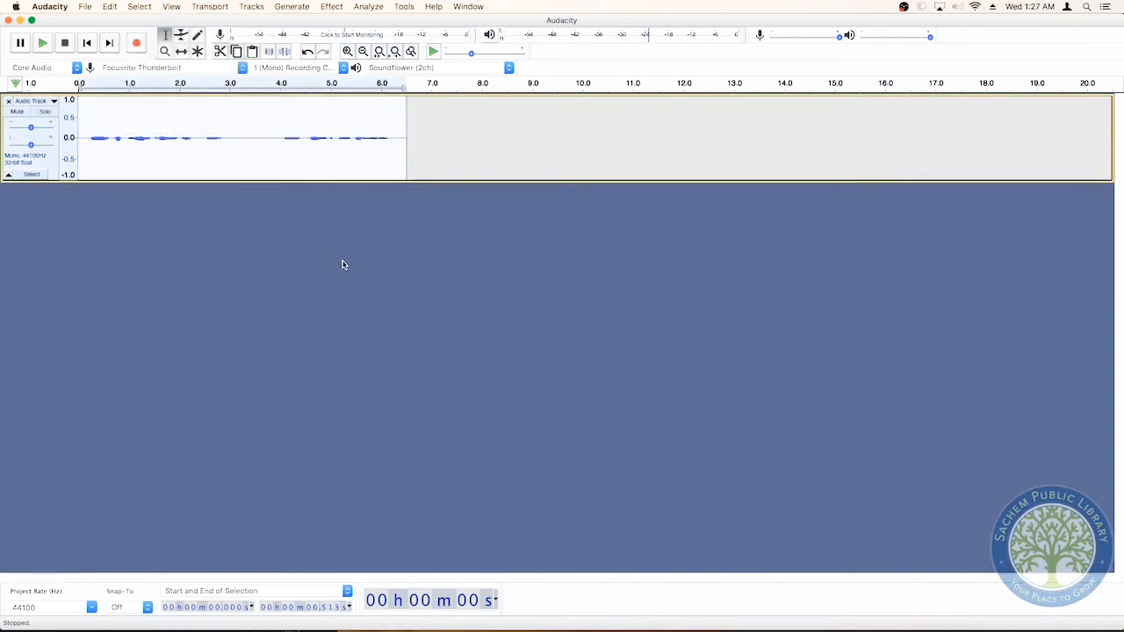
key(Delete)
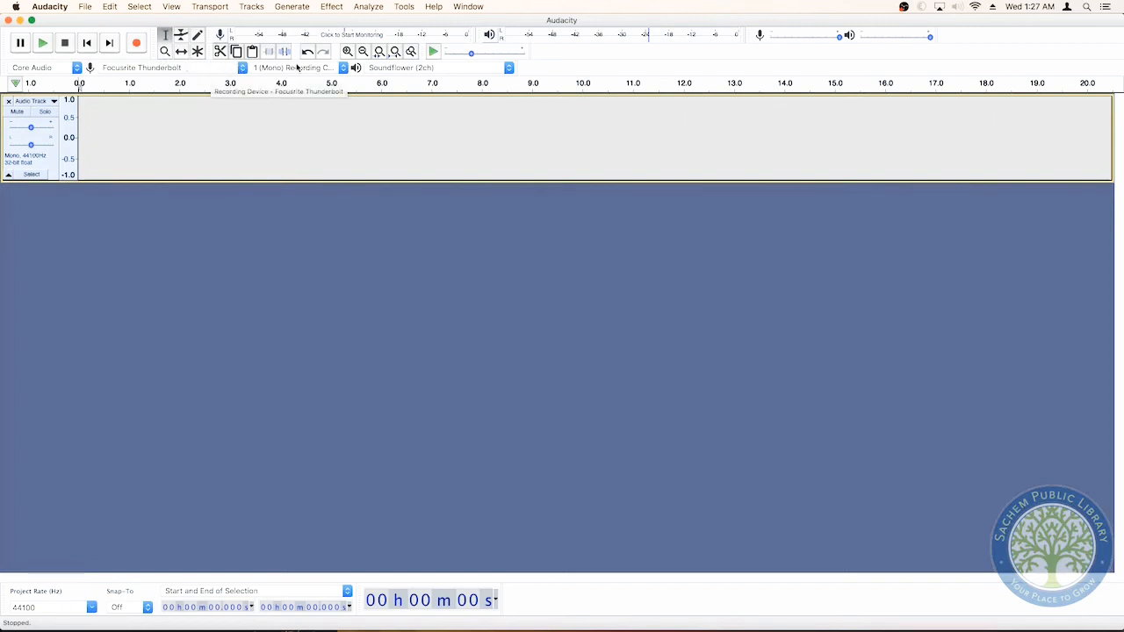
click(49, 6)
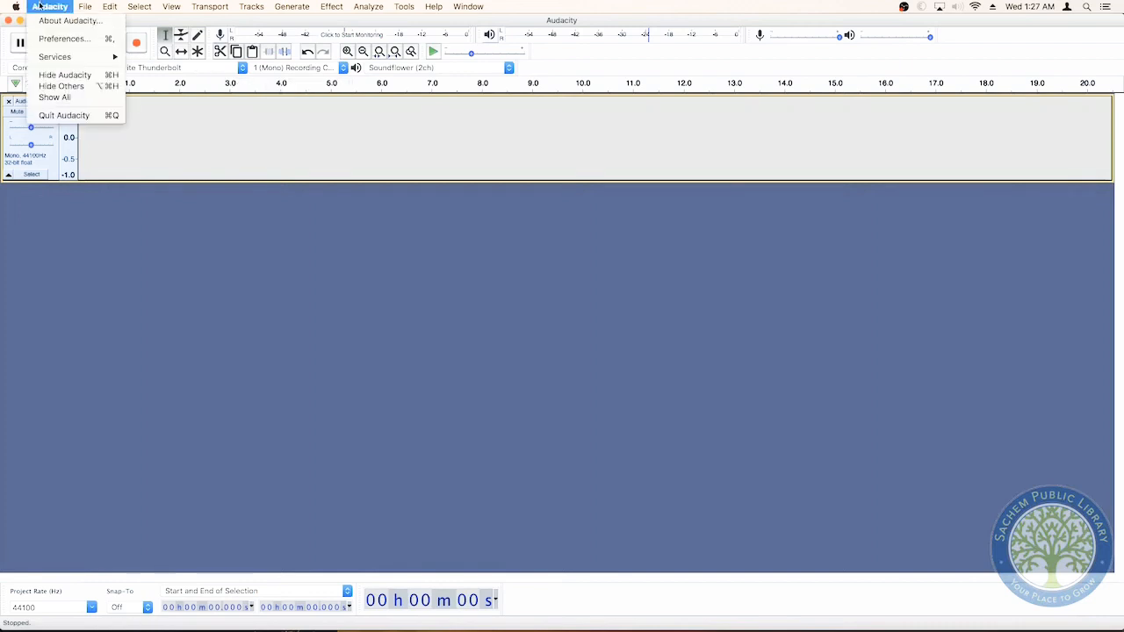
click(62, 38)
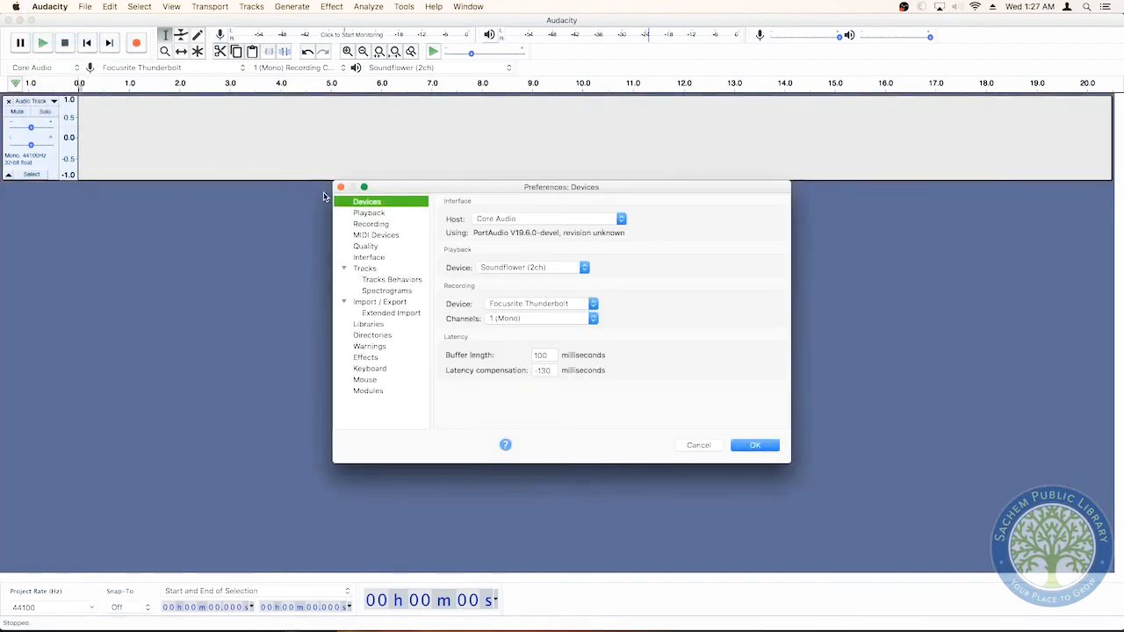
click(343, 186)
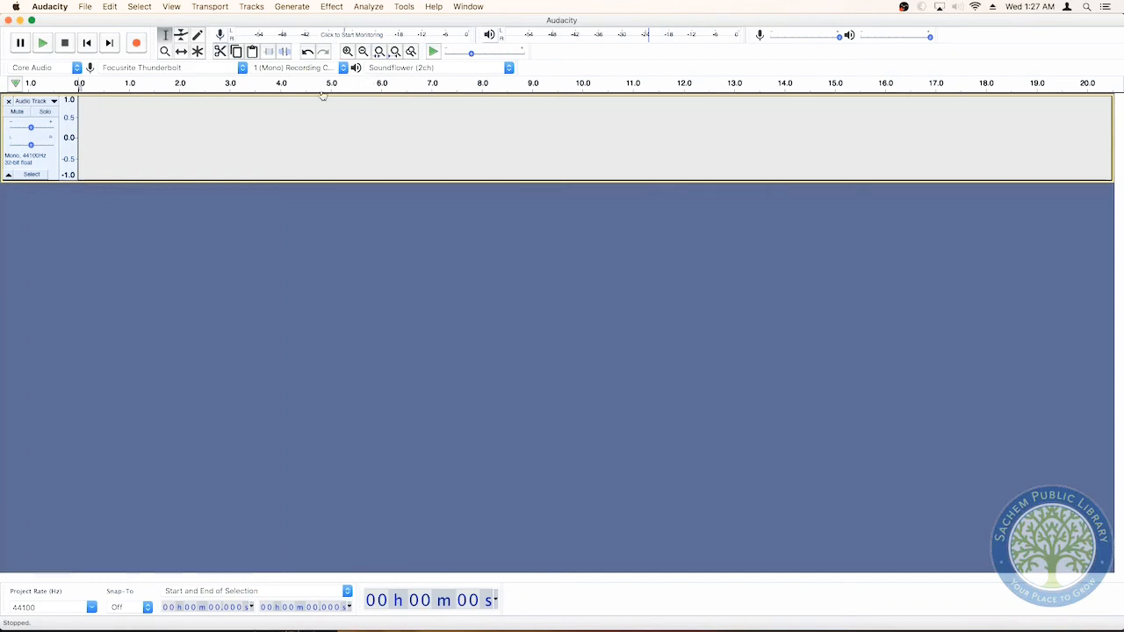
- Rename the audio track as Guest Speaker
click(35, 101)
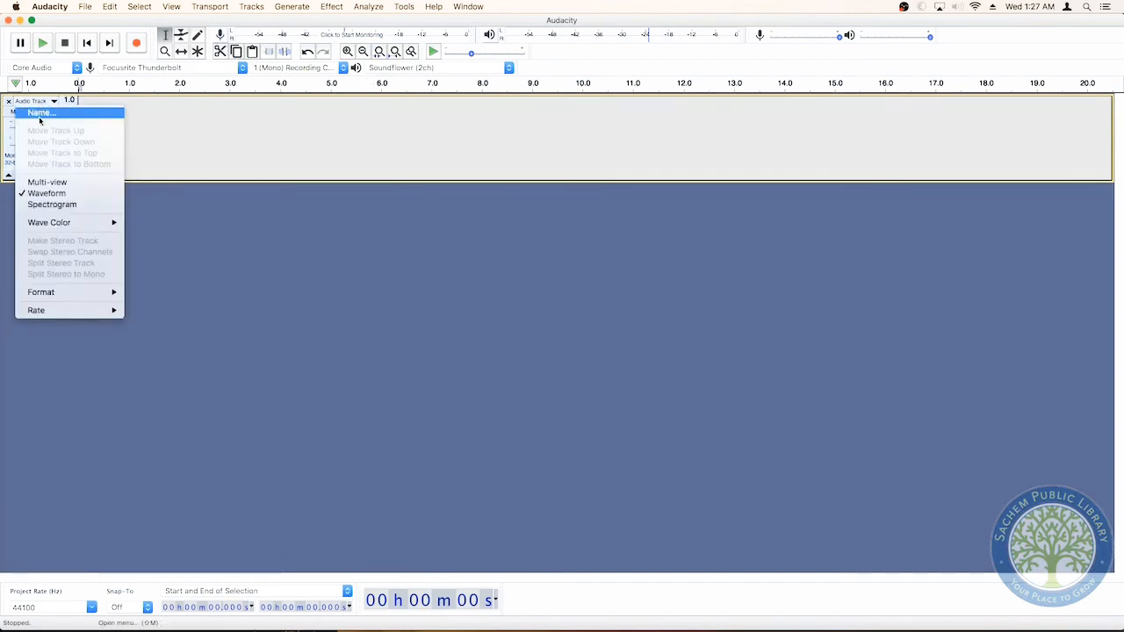
click(39, 114)
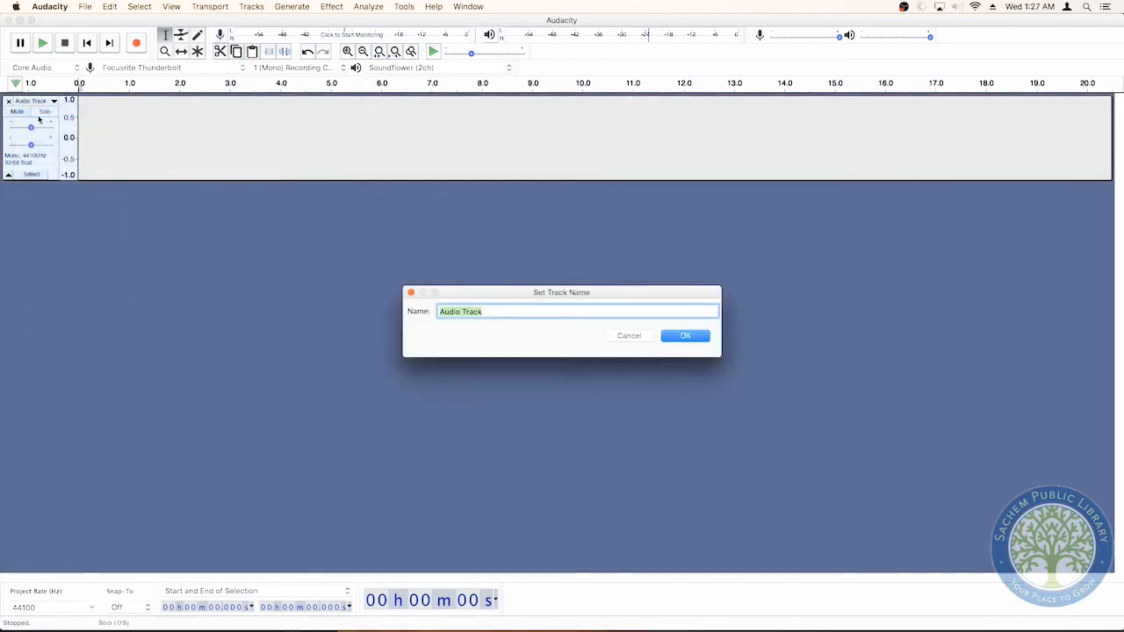
text(Guest Speaker)
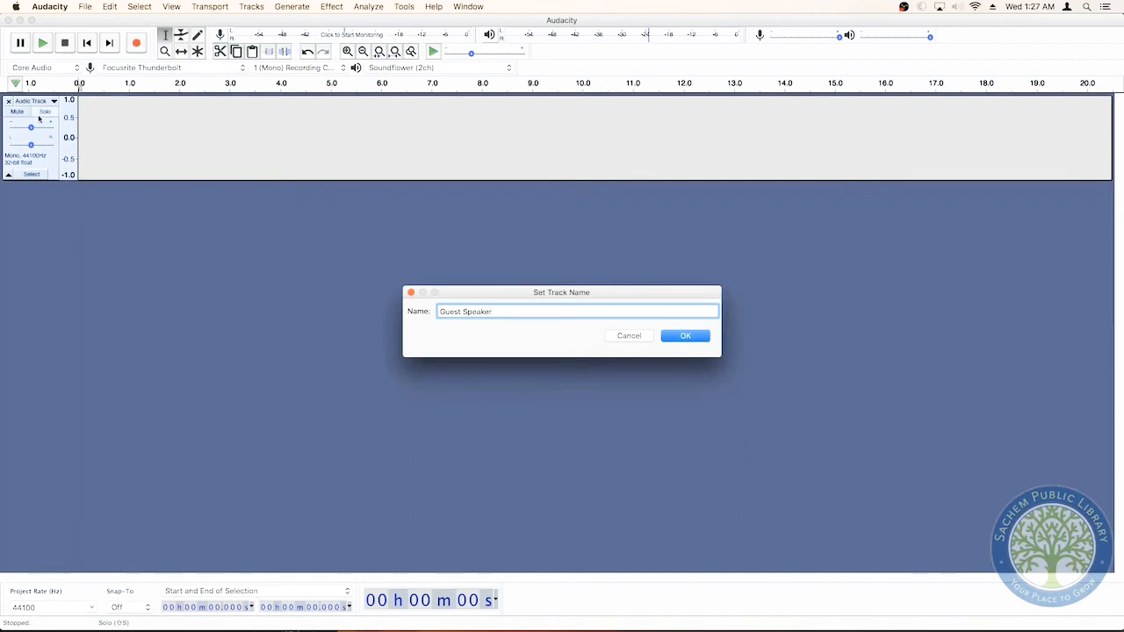
click(678, 335)
click(53, 102)
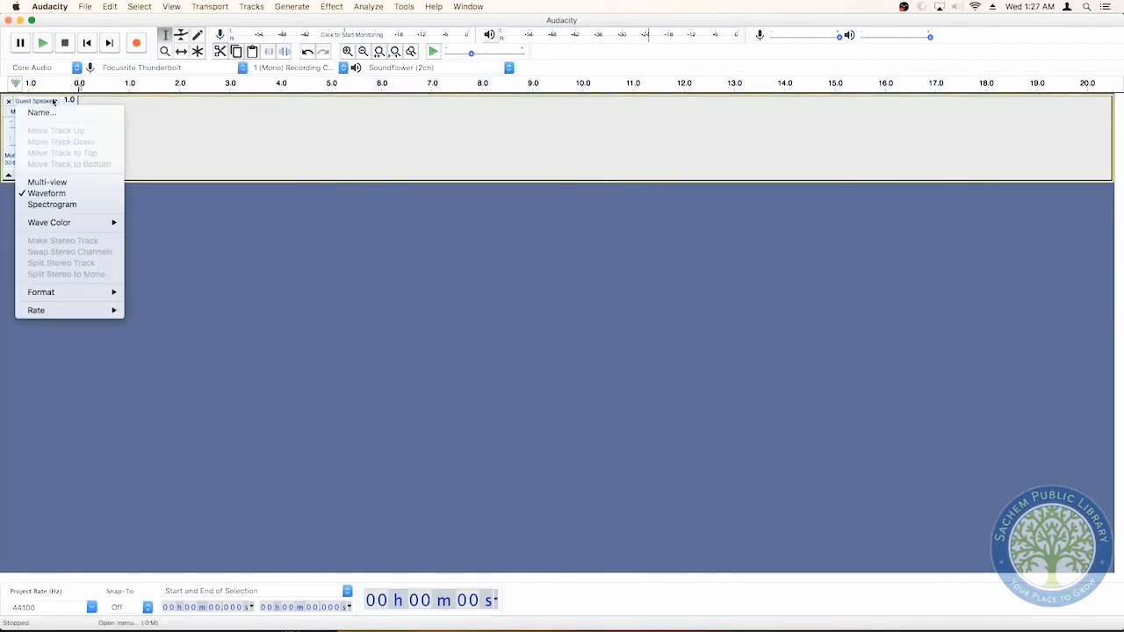
mouse_move(81, 227)
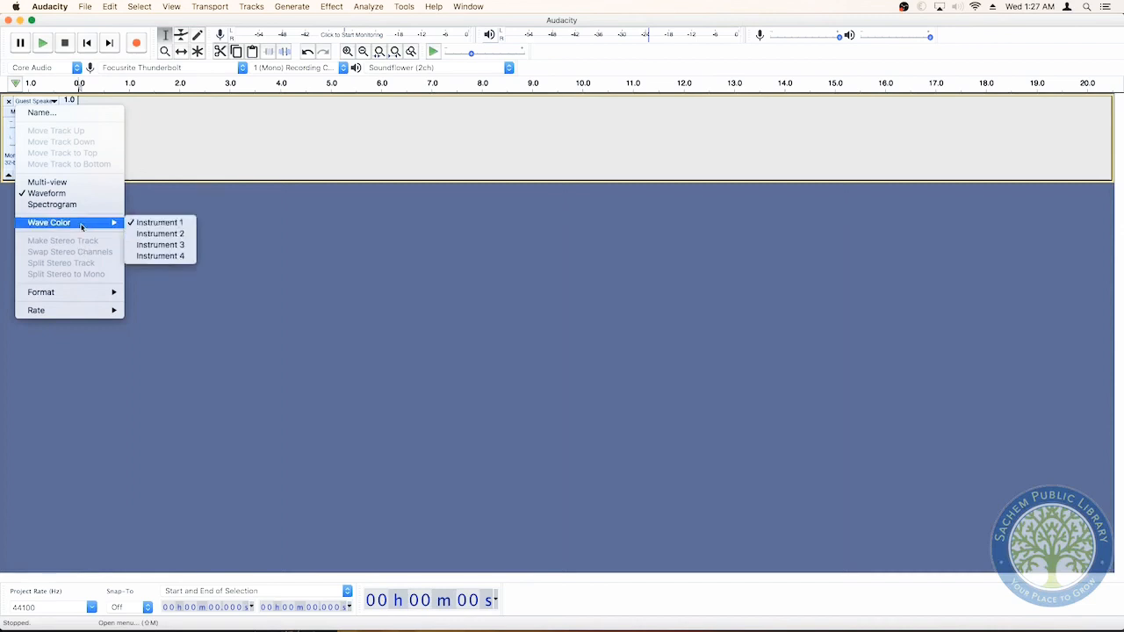
click(52, 102)
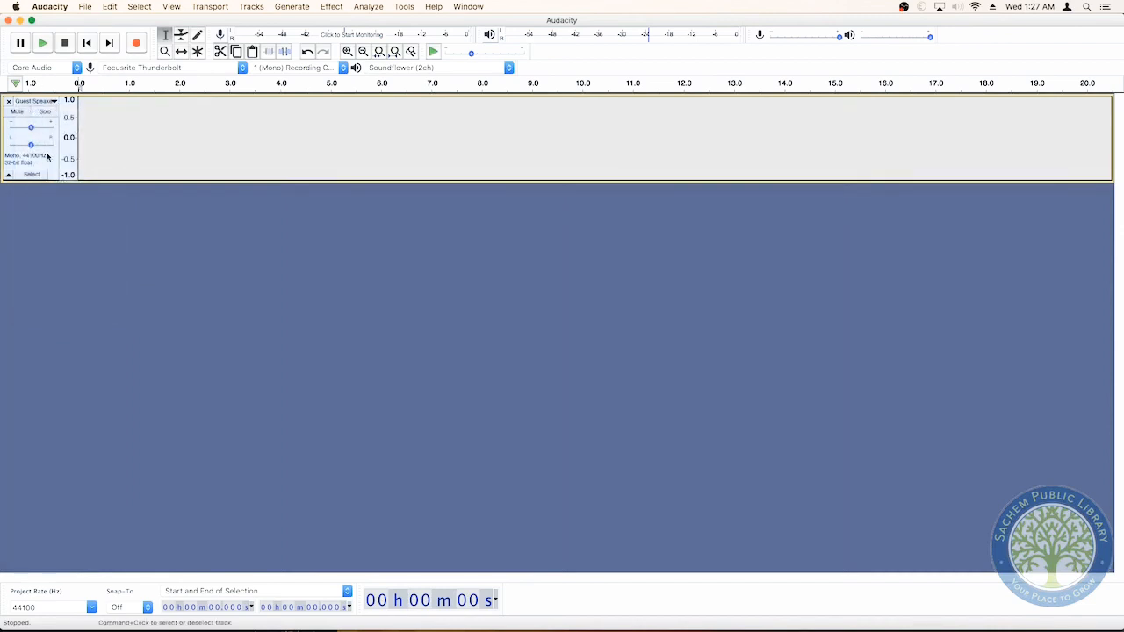
mouse_move(34, 128)
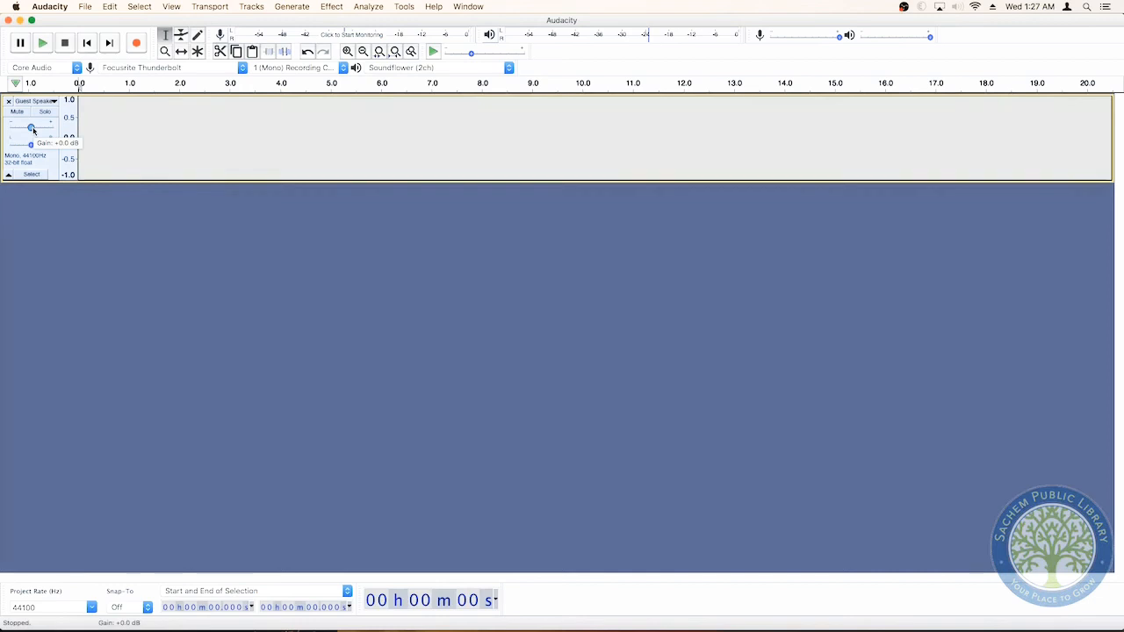
- Record about 6.9 seconds of audio on the Guest Speaker track and stop
click(138, 46)
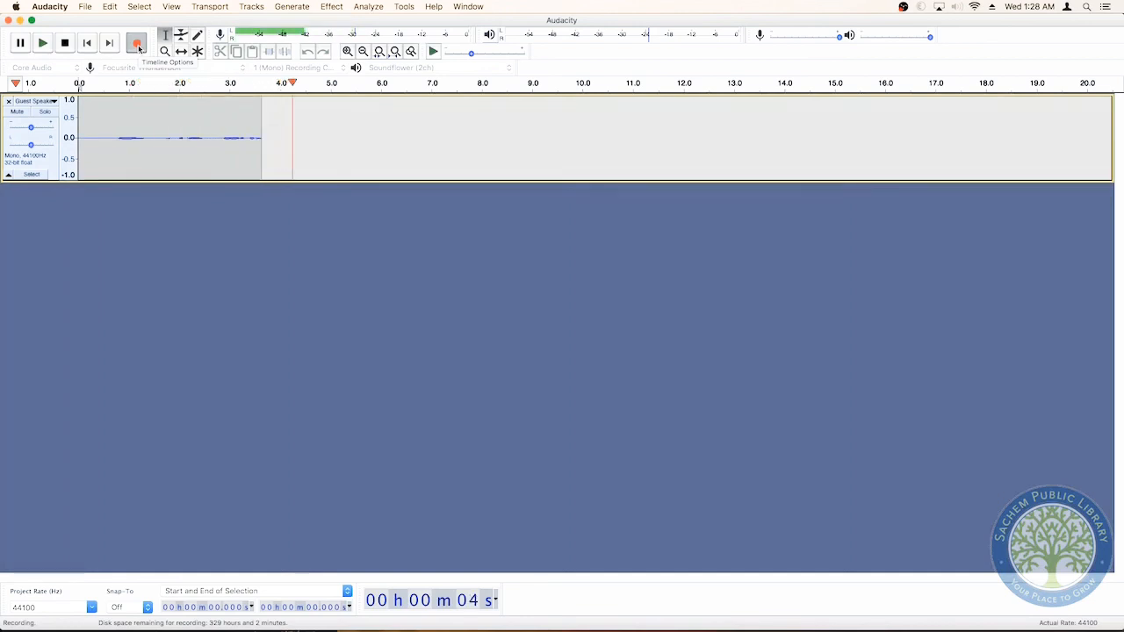
click(65, 43)
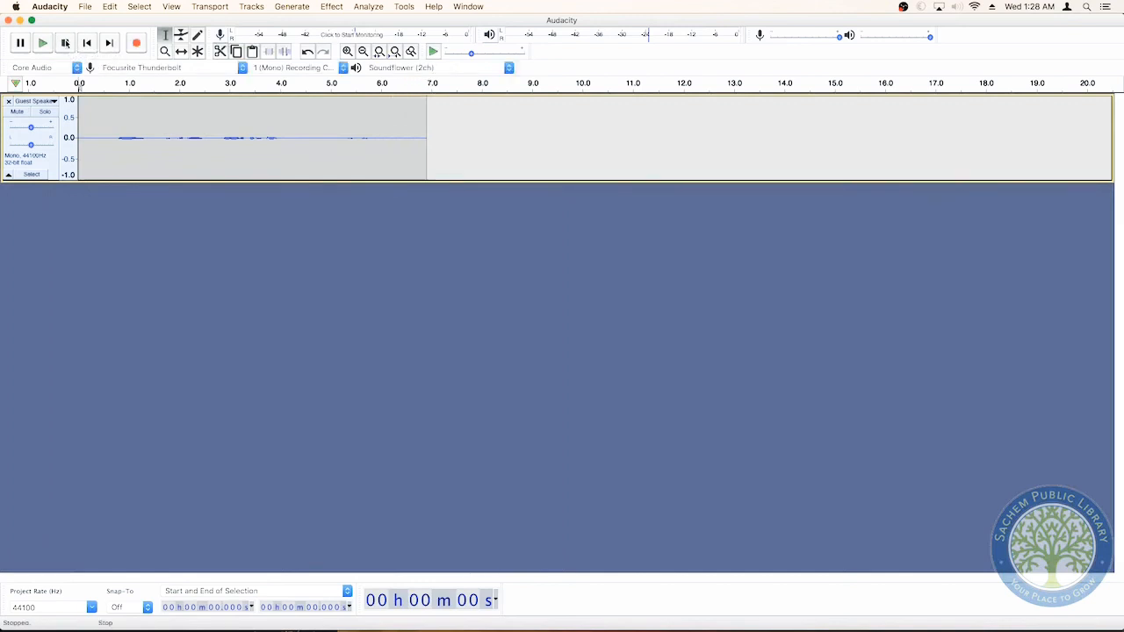
- Play the recording while trying the track's pan control, stop playback, and leave the pan at center
click(42, 43)
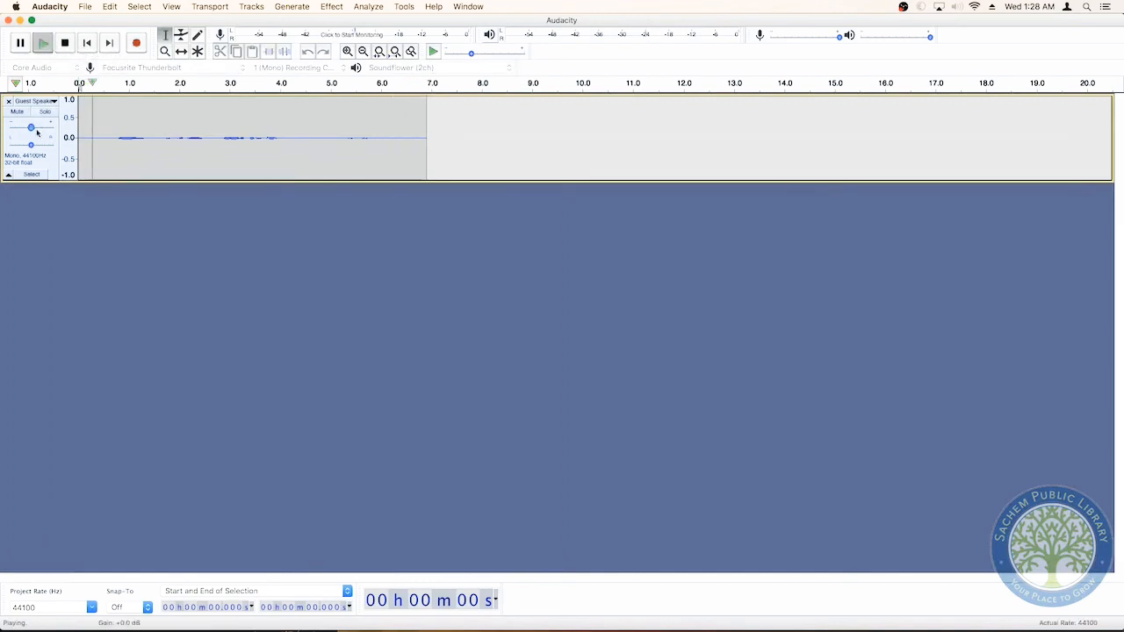
mouse_move(32, 145)
mouse_down()
mouse_move(7, 142)
mouse_move(85, 139)
mouse_move(7, 143)
mouse_move(31, 146)
mouse_up()
click(71, 46)
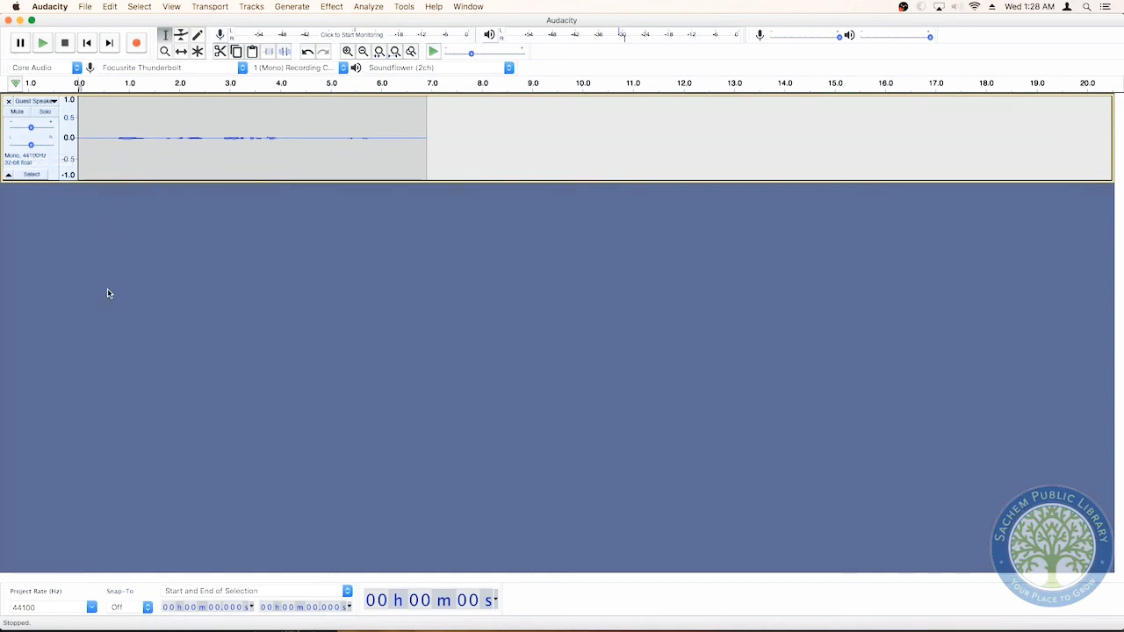
mouse_move(30, 144)
mouse_down()
mouse_move(8, 143)
mouse_move(45, 146)
mouse_move(30, 144)
mouse_up()
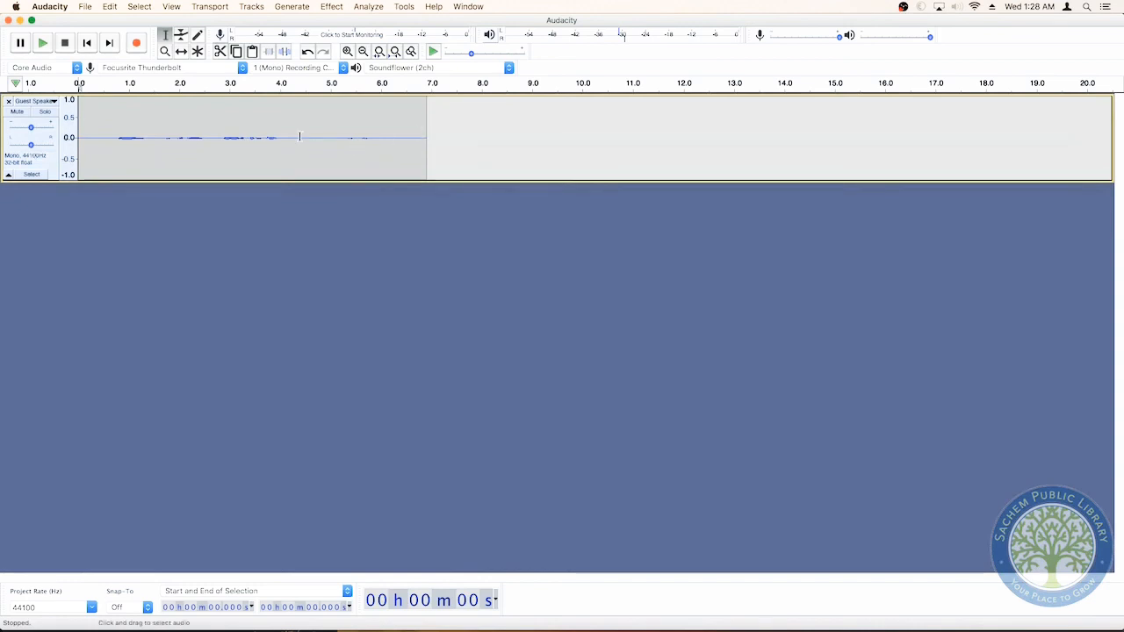
- Delete the end of the recording from about 4.4 seconds onward, and trim it further back to about 4.1 seconds
drag(300, 137, 567, 127)
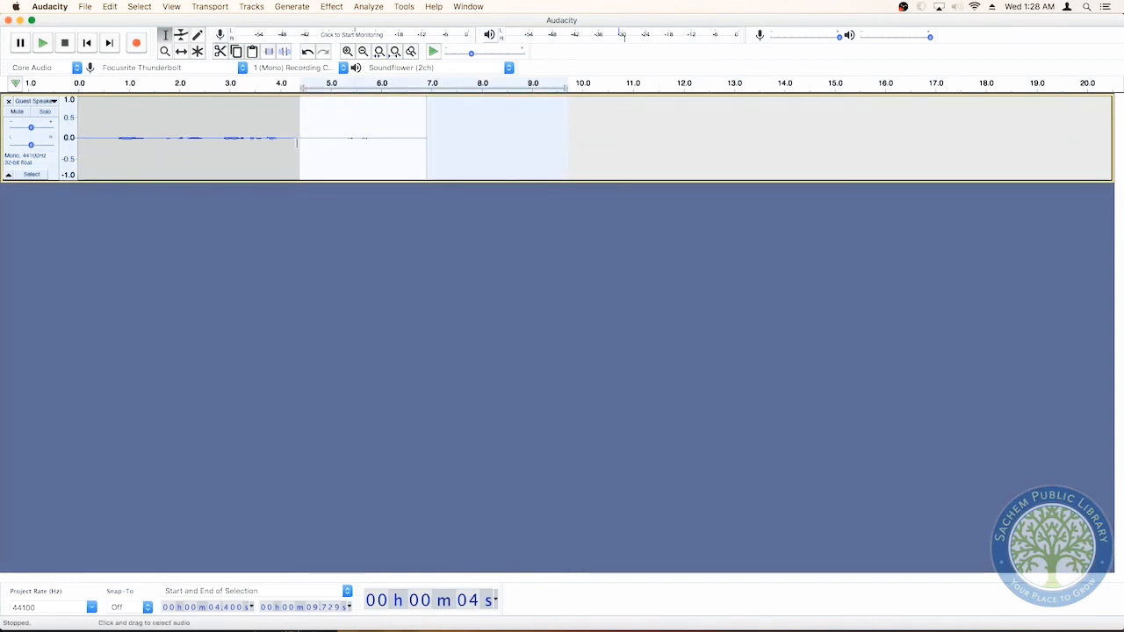
click(297, 142)
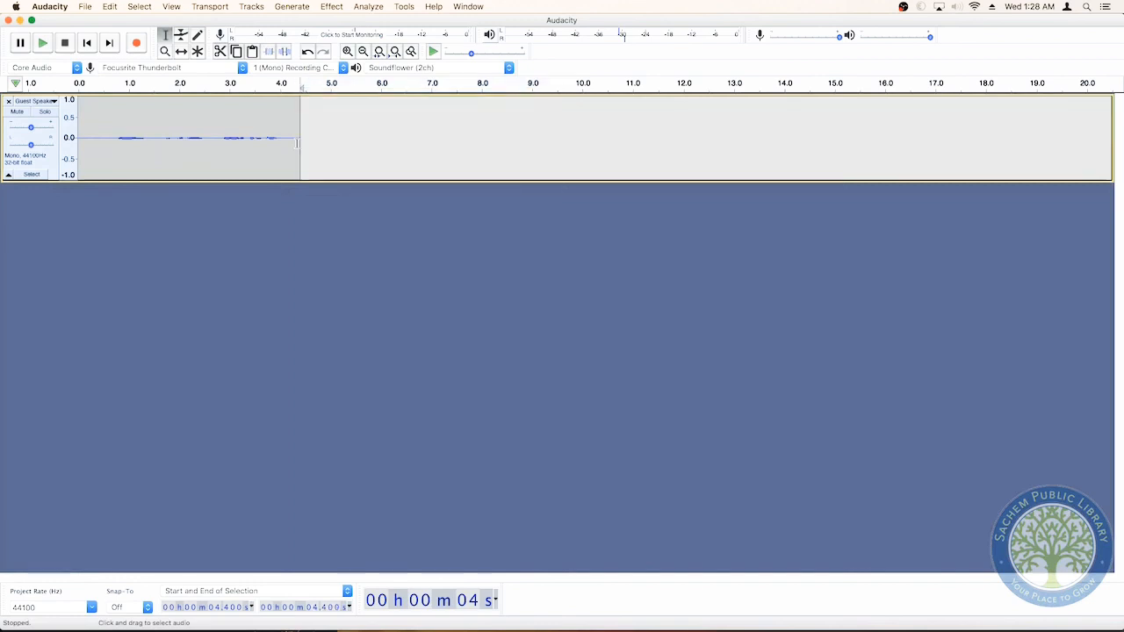
drag(287, 139, 367, 138)
key(Delete)
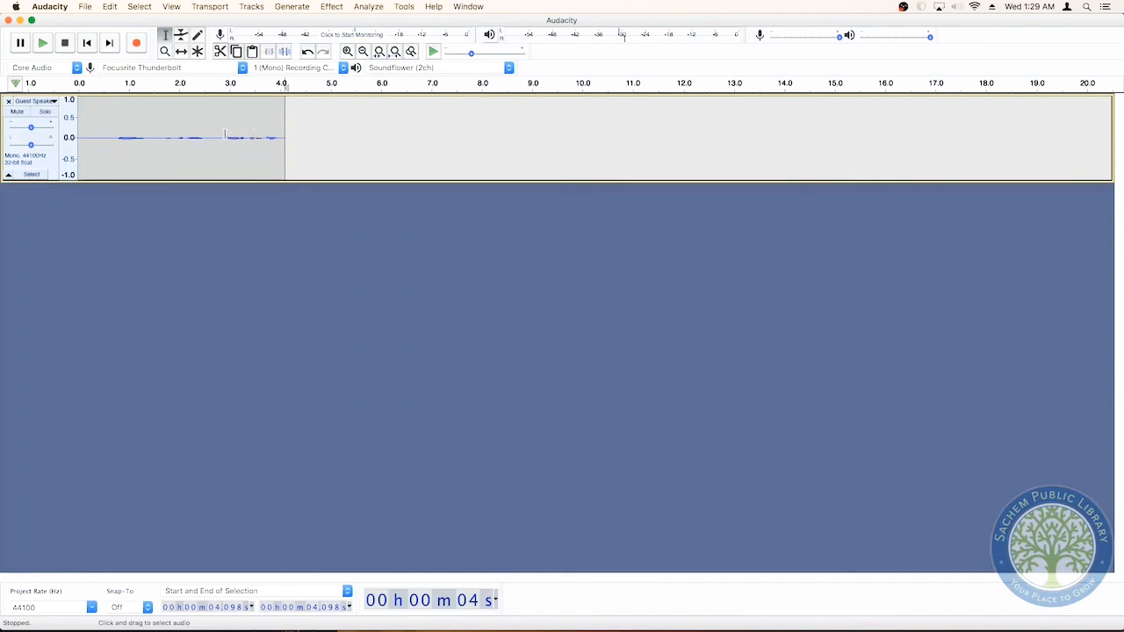
- Continue the take from about 4.1 seconds with Punch and Roll Record and stop at about 12.5 seconds
click(163, 5)
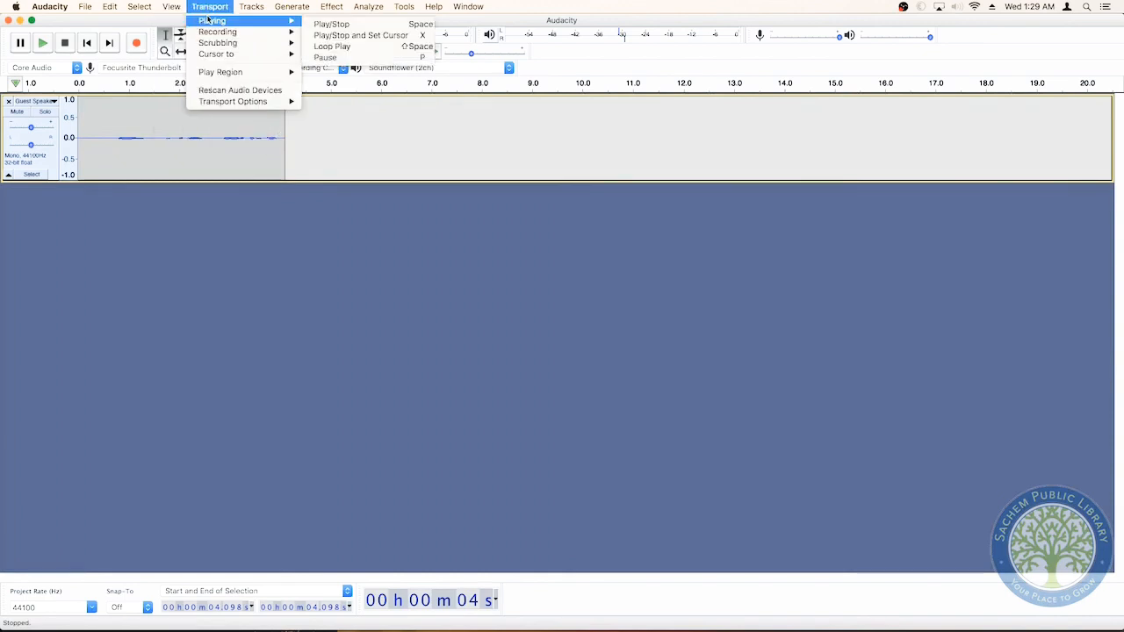
mouse_move(247, 7)
mouse_move(210, 7)
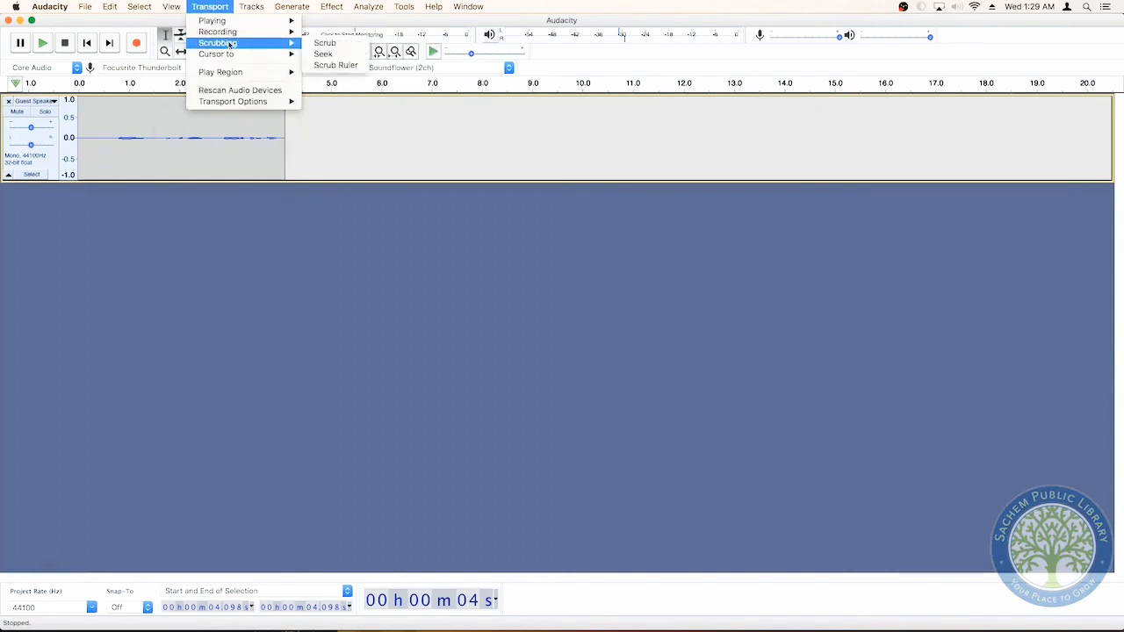
mouse_move(253, 32)
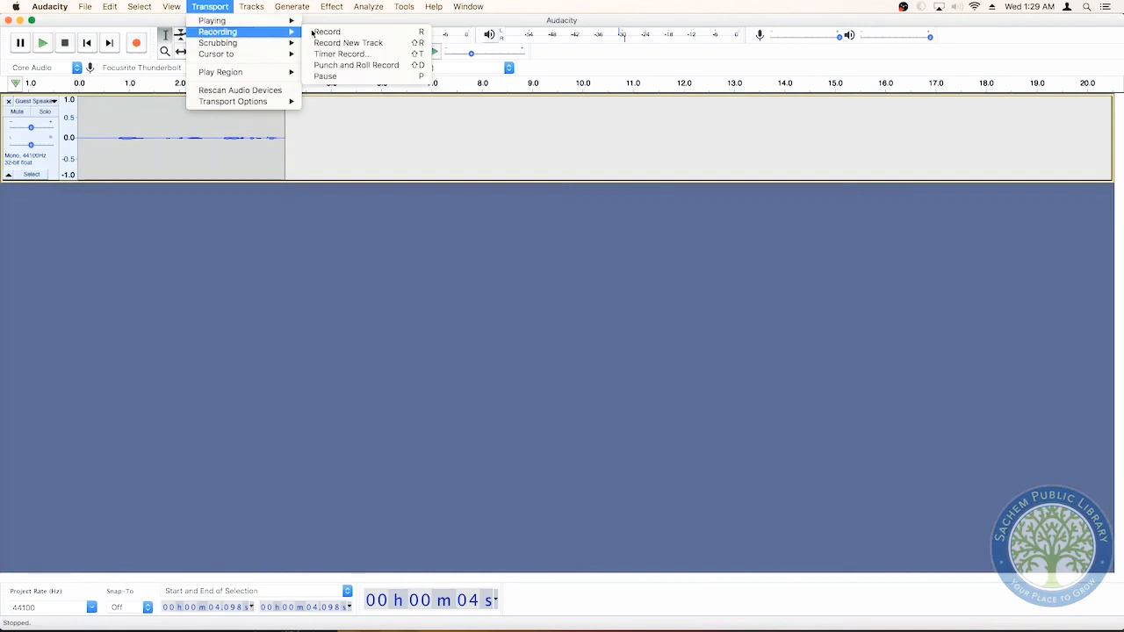
click(367, 68)
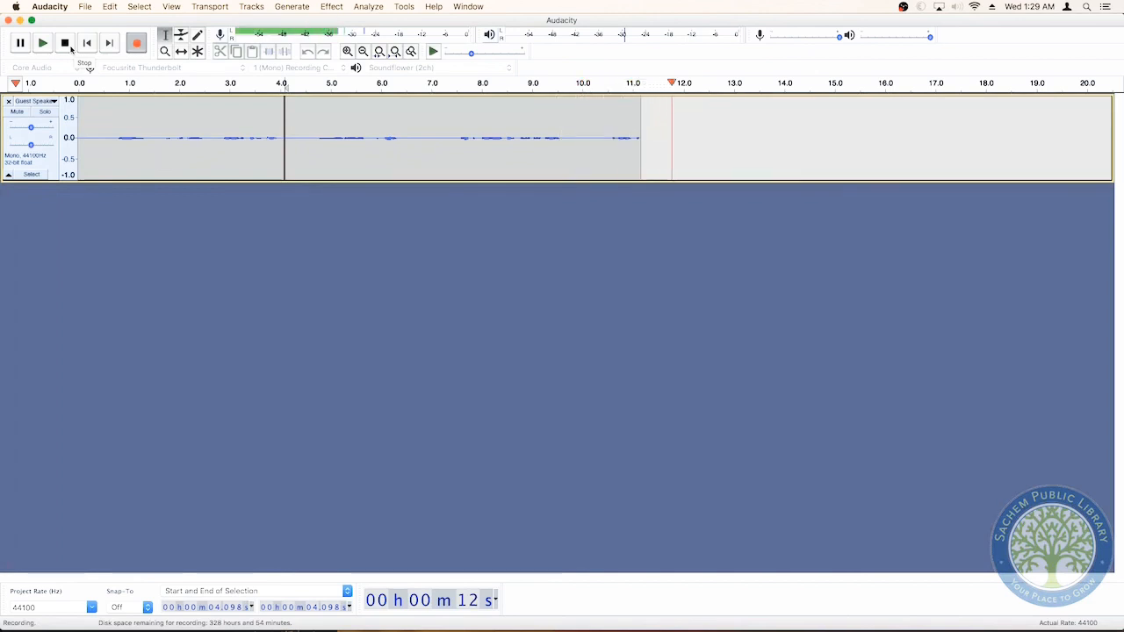
click(66, 45)
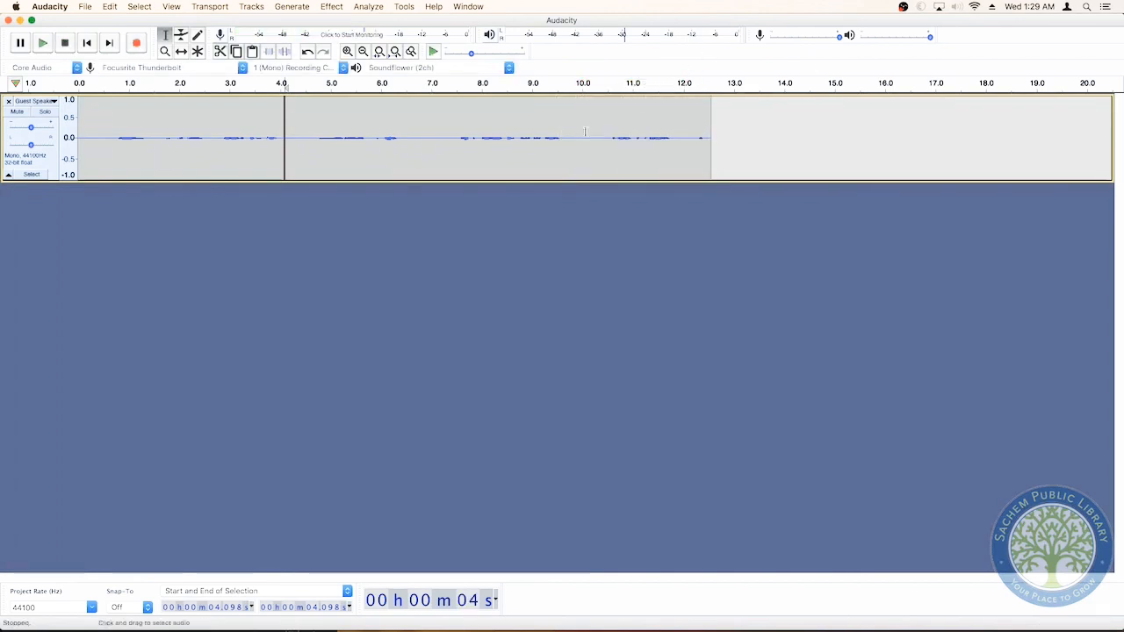
- Select the entire recording on the Guest Speaker track and delete it
drag(718, 140, 79, 167)
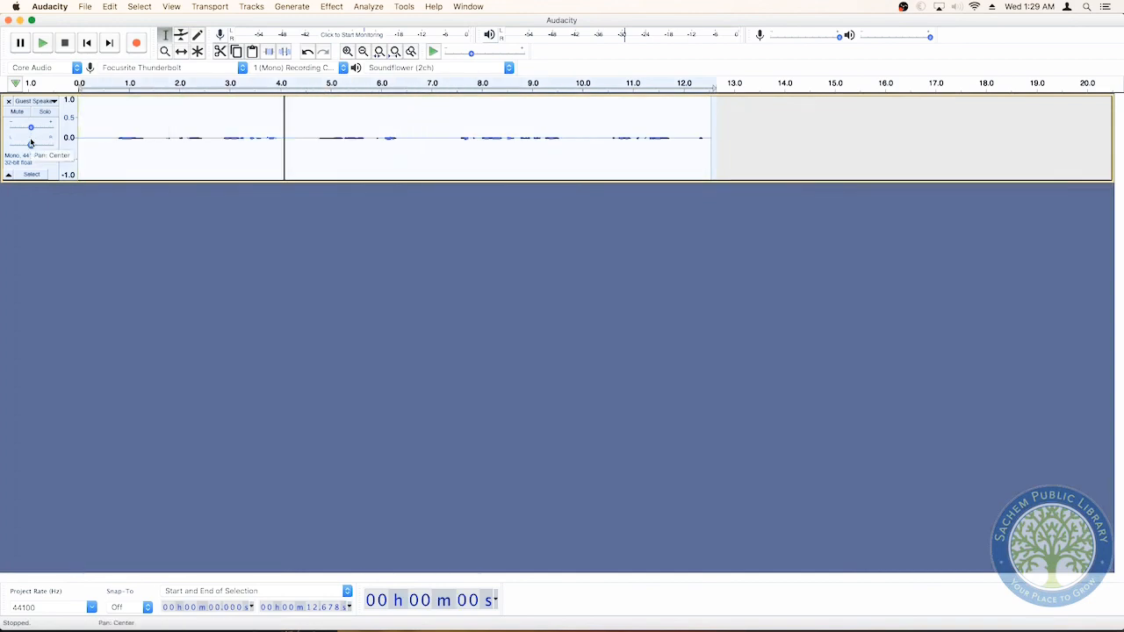
key(Delete)
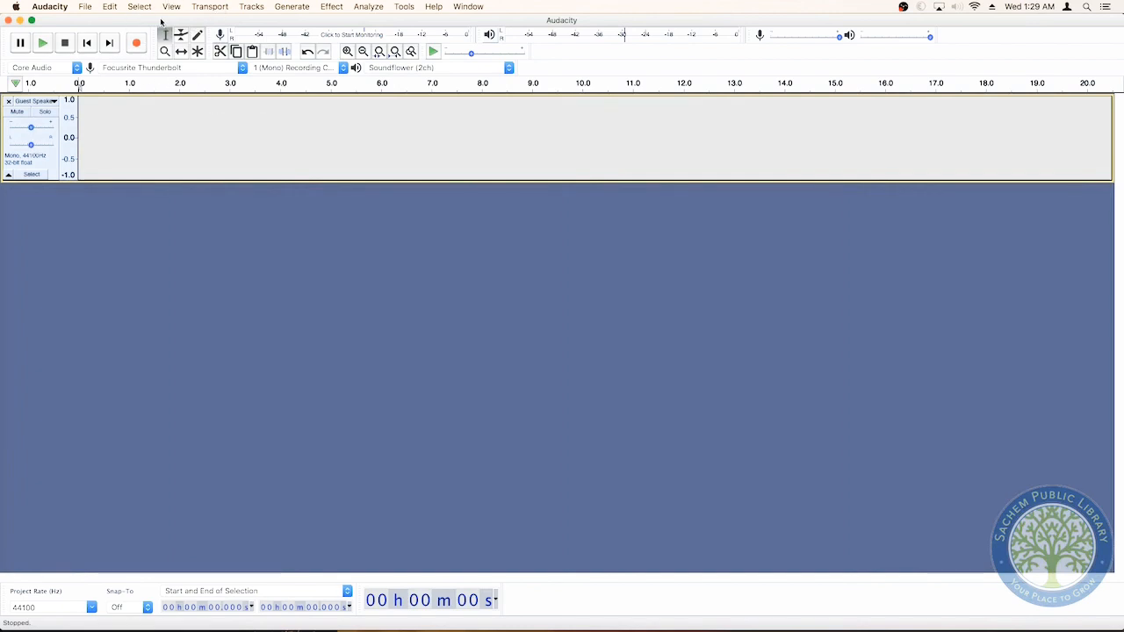
- Open the preferences, review the Devices and Playback settings, and accept them without changes
click(50, 6)
click(63, 38)
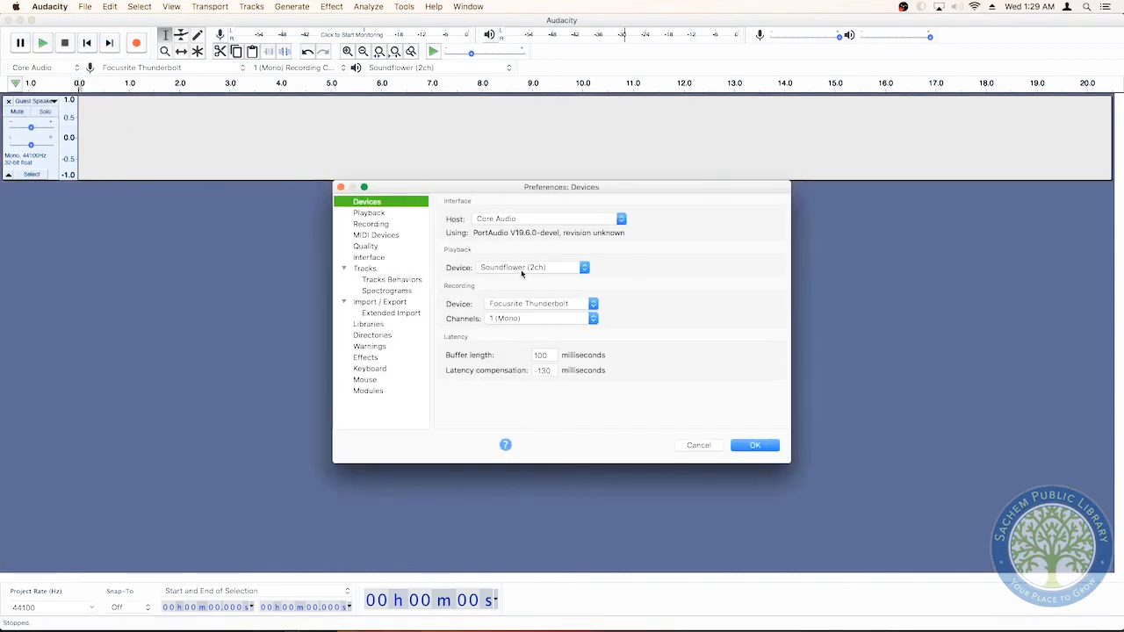
click(369, 214)
click(369, 202)
click(763, 447)
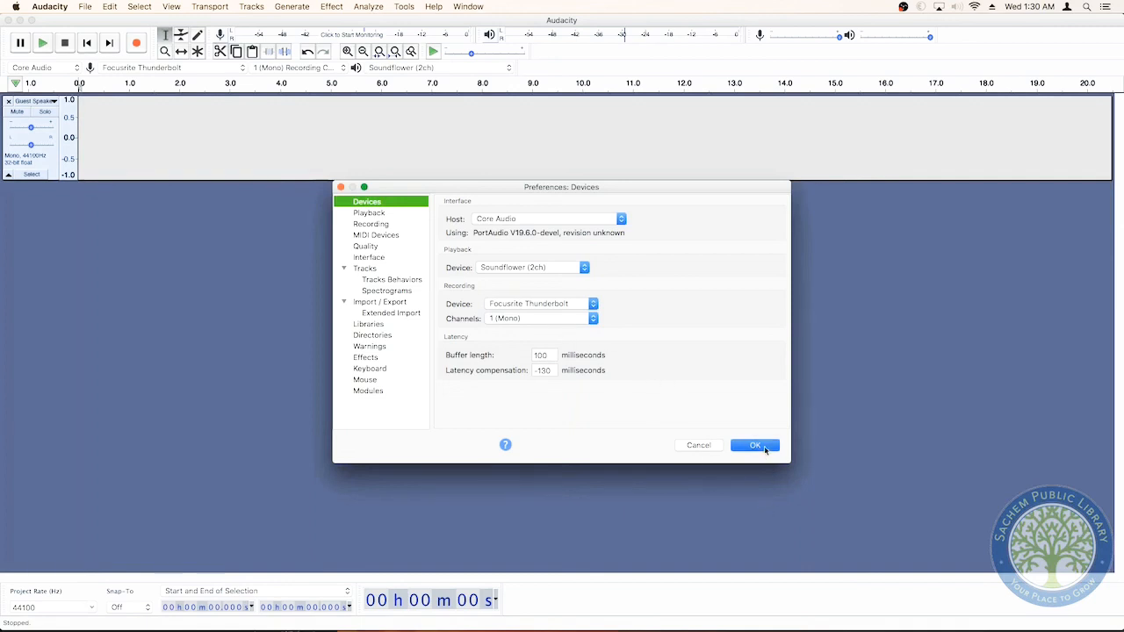